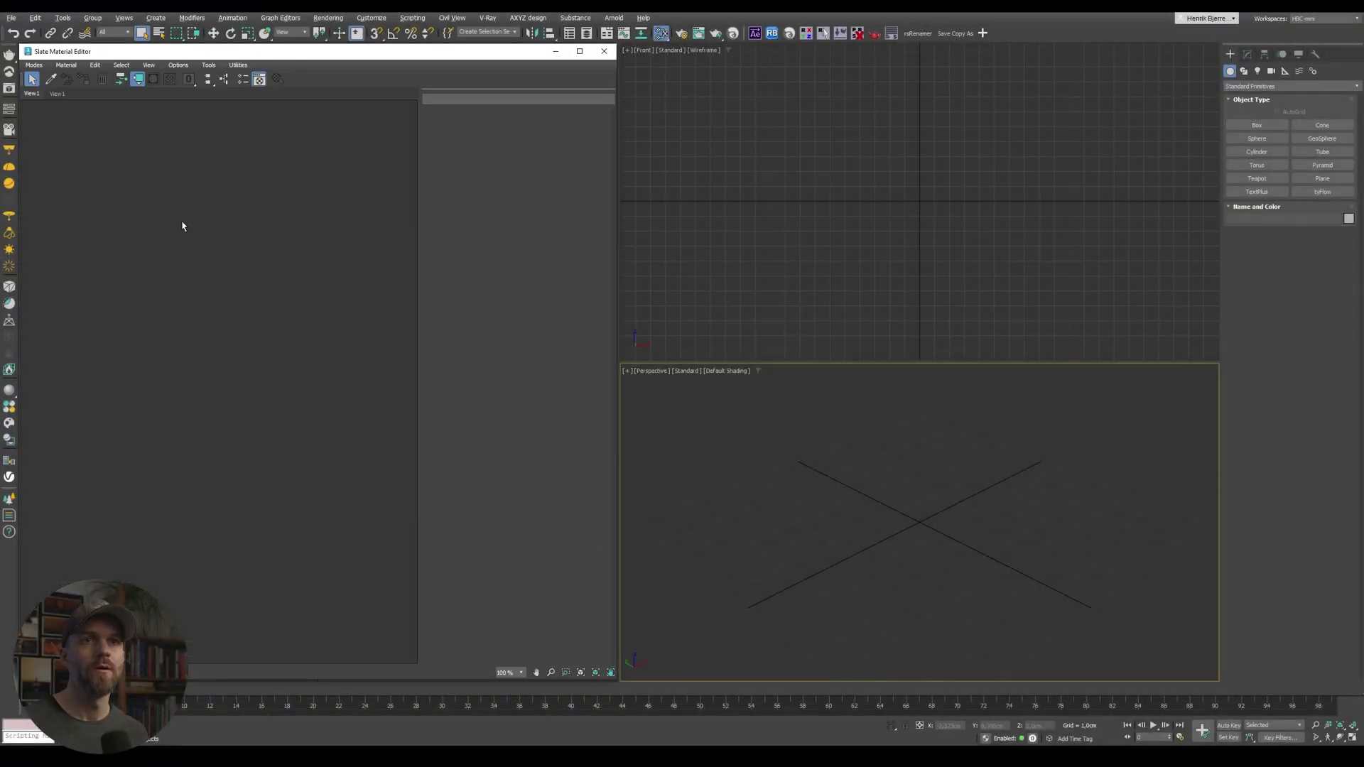
Add a VRayBitmap node loading the 06A_Ocean_M_Water_Disp PNGs as a frame 0–239 sequence.
{"action": "right_click", "coordinate": [111, 183]}
{"action": "left_click", "coordinate": [354, 271]}
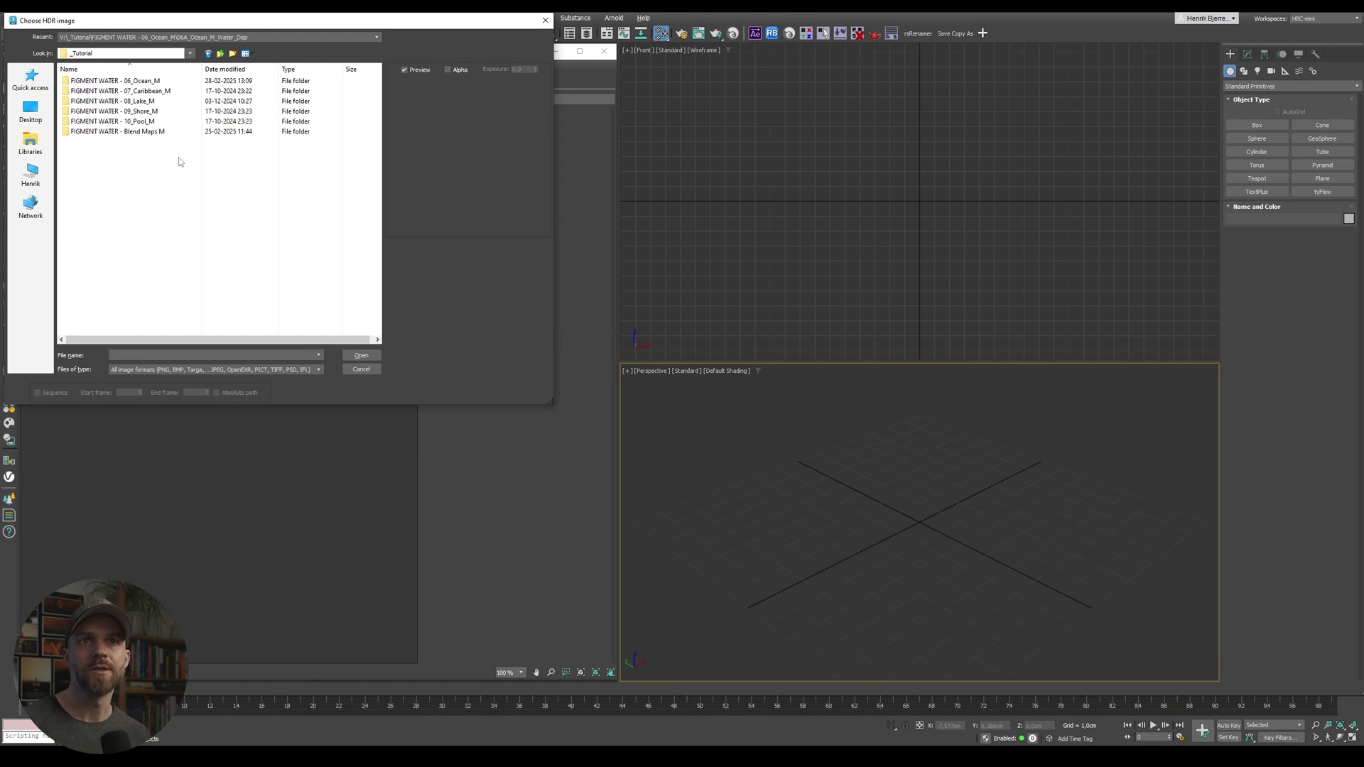
{"action": "double_click", "coordinate": [153, 83]}
{"action": "double_click", "coordinate": [151, 83]}
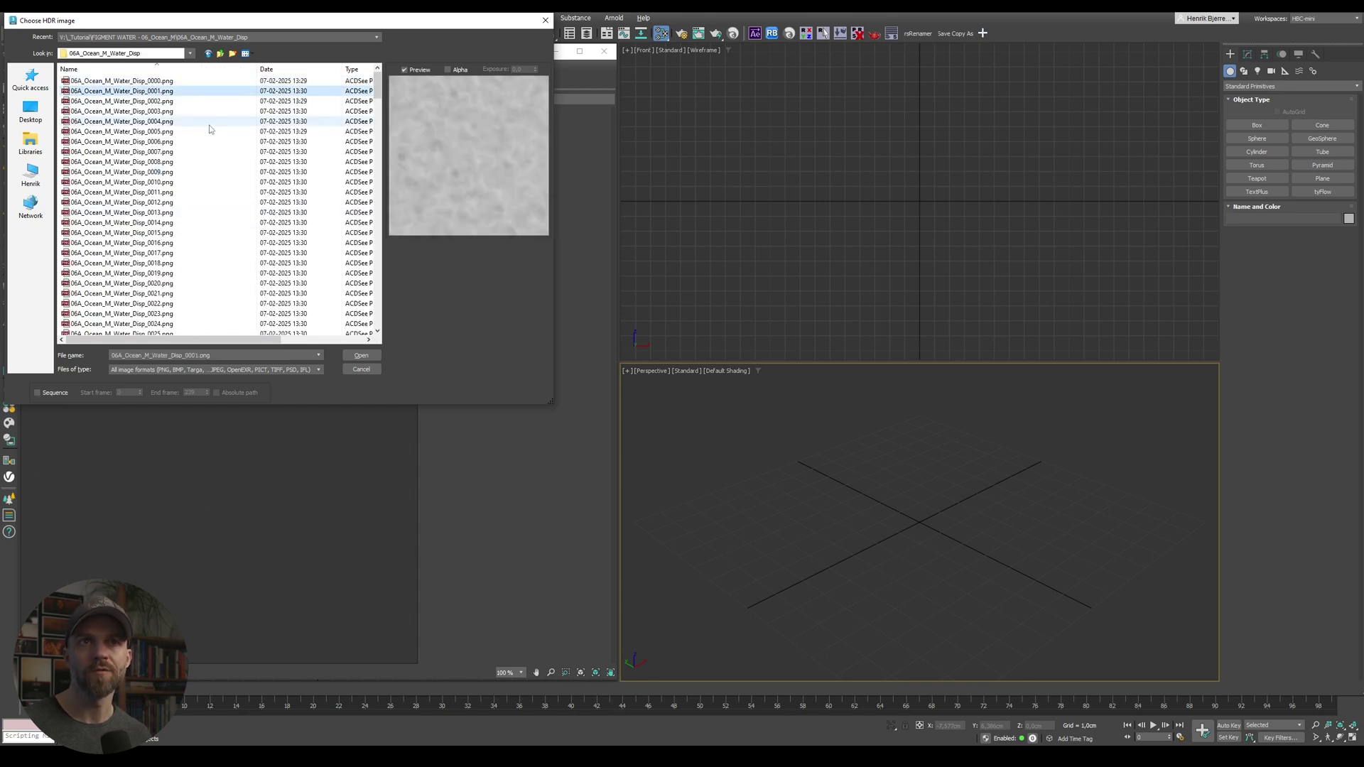
{"action": "left_click", "coordinate": [51, 395]}
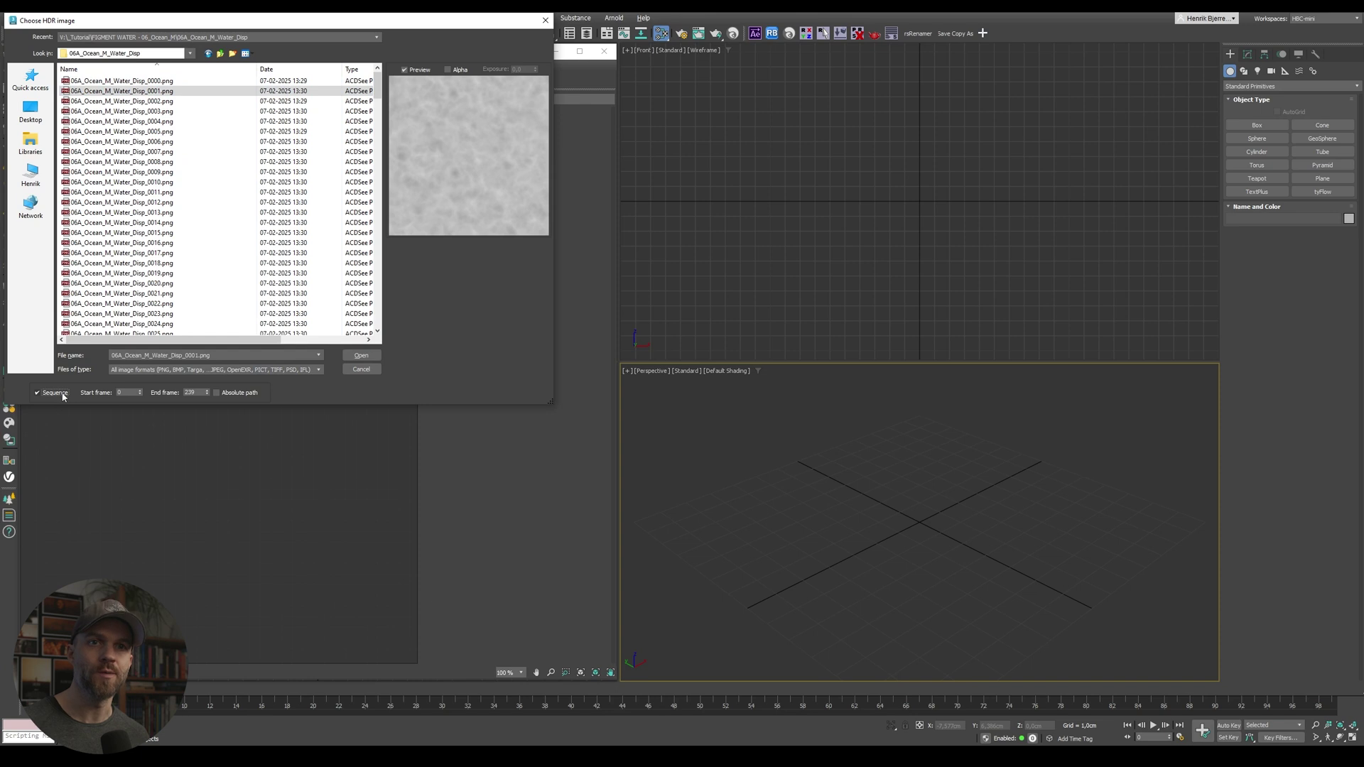
{"action": "left_click", "coordinate": [348, 357]}
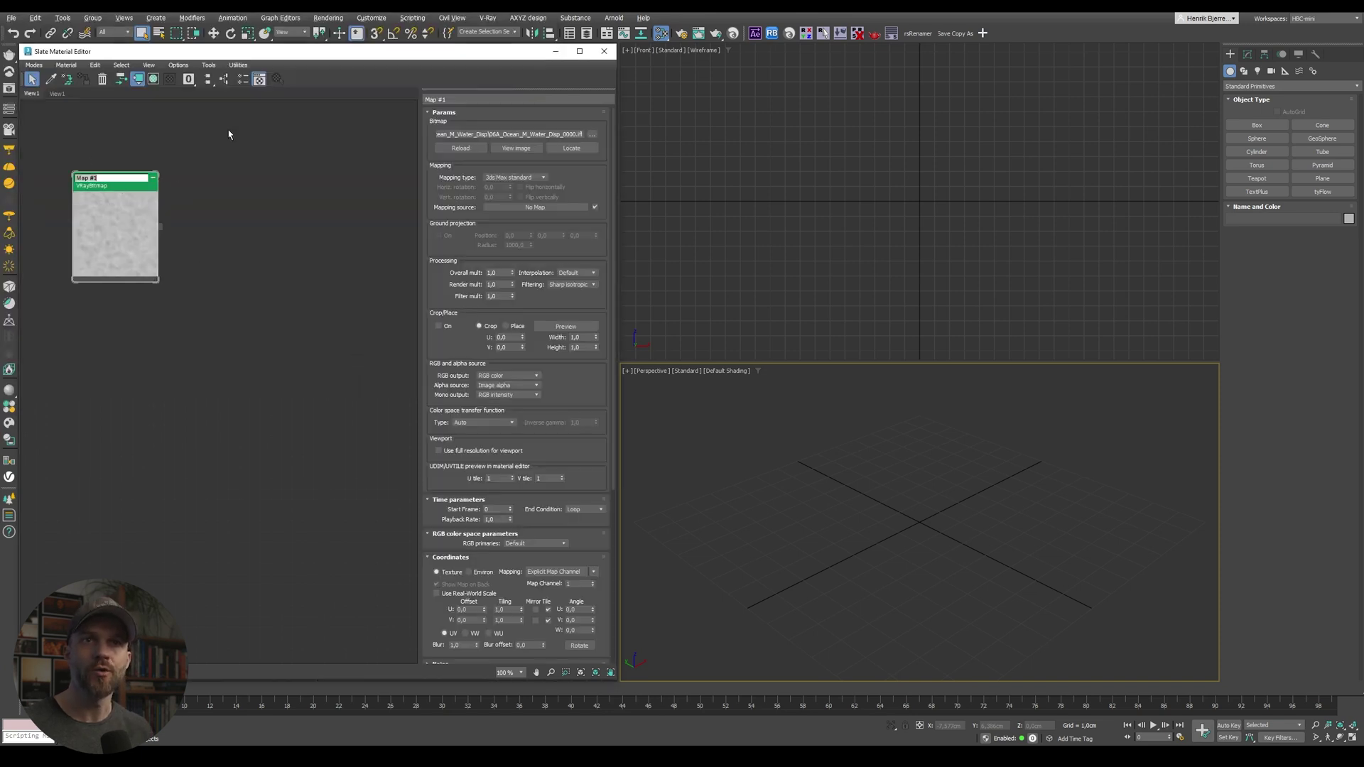
Rename the bitmap node to 'displace' and move it up and to the left.
{"action": "type", "text": "displace"}
{"action": "key", "text": "Return"}
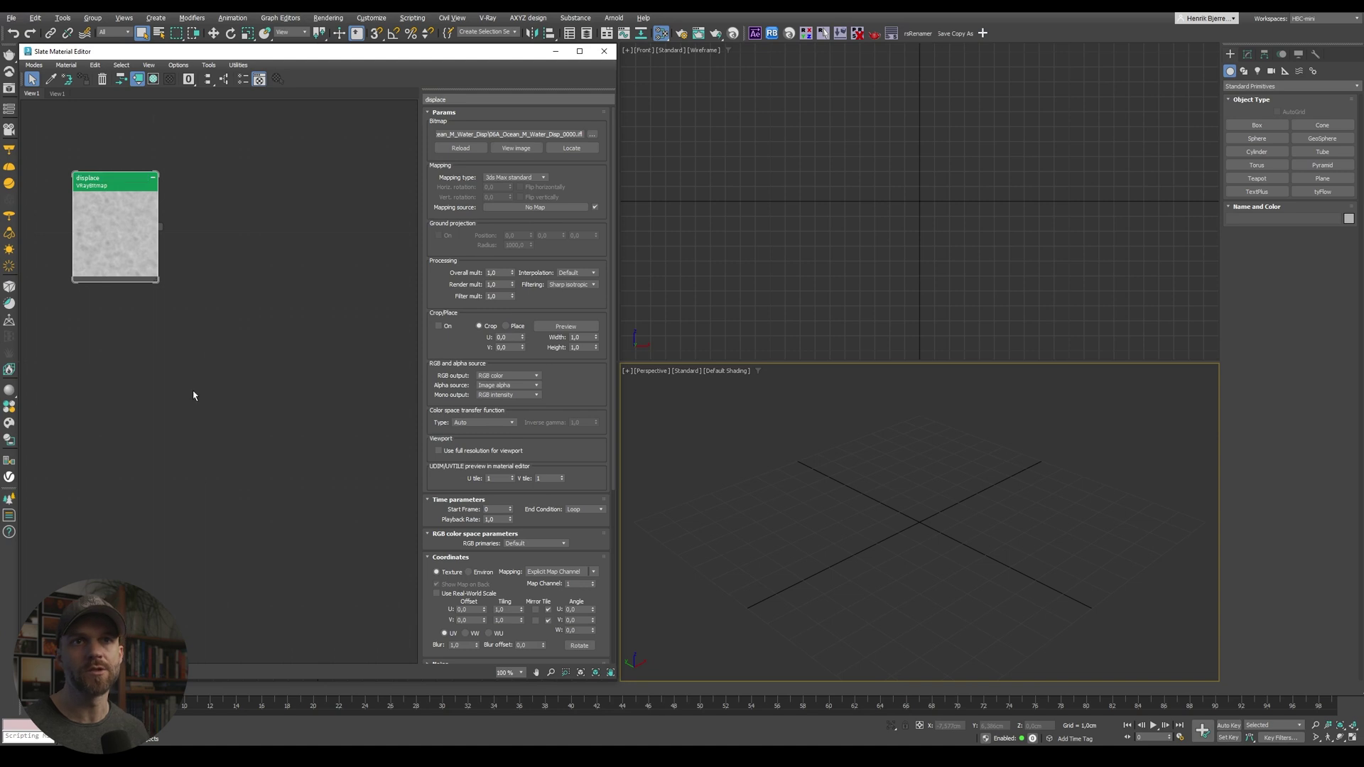
{"action": "left_click_drag", "start_coordinate": [140, 183], "coordinate": [118, 130]}
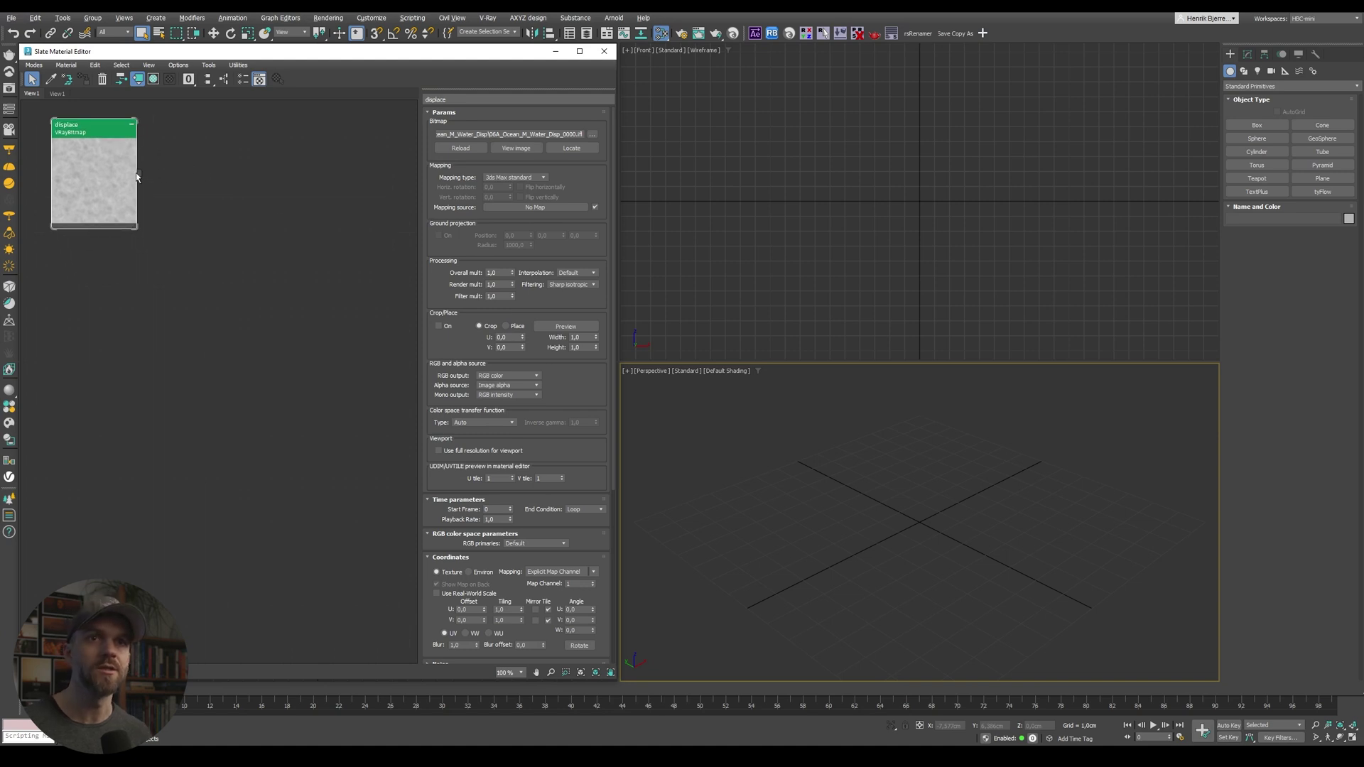
Set the displace node's colour space transfer function type to None.
{"action": "scroll", "coordinate": [587, 310], "scroll_direction": "down", "scroll_amount": 2}
{"action": "left_click", "coordinate": [484, 355]}
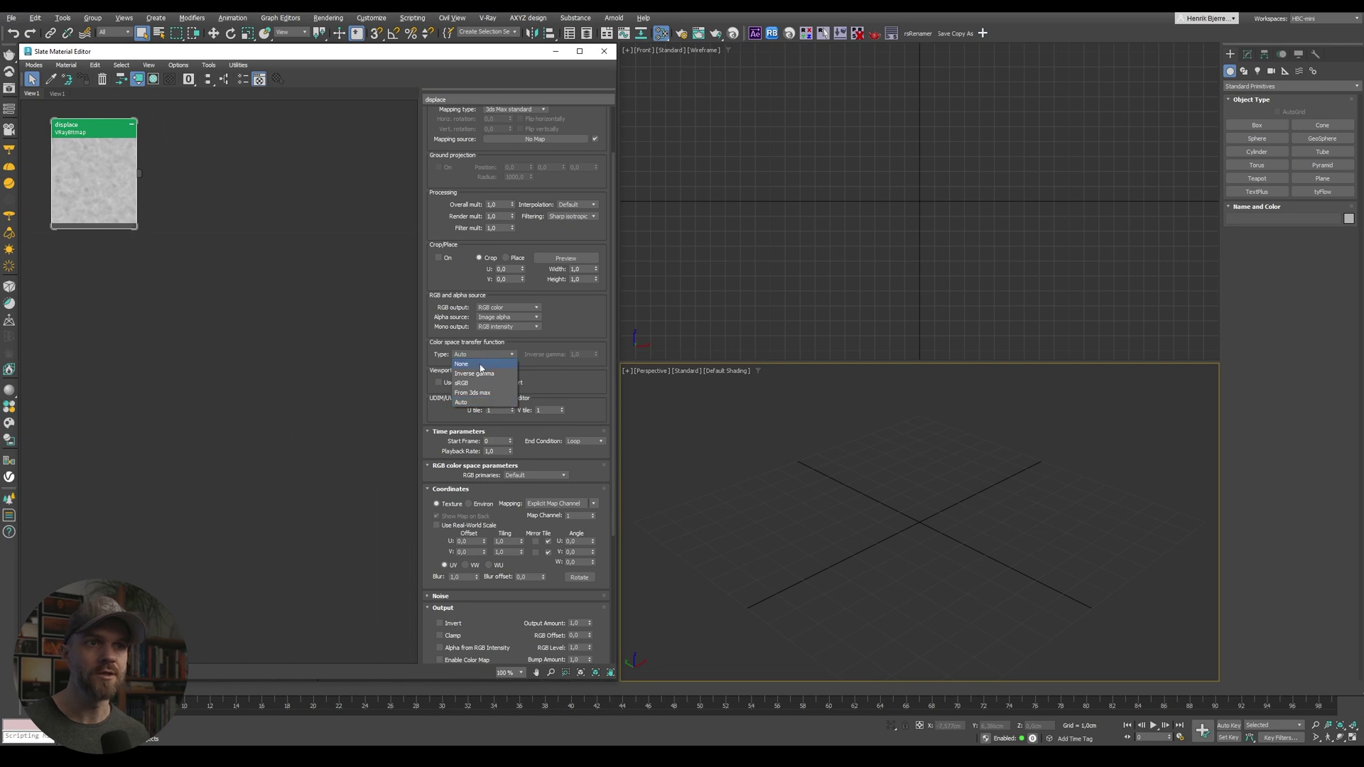
{"action": "left_click", "coordinate": [479, 365]}
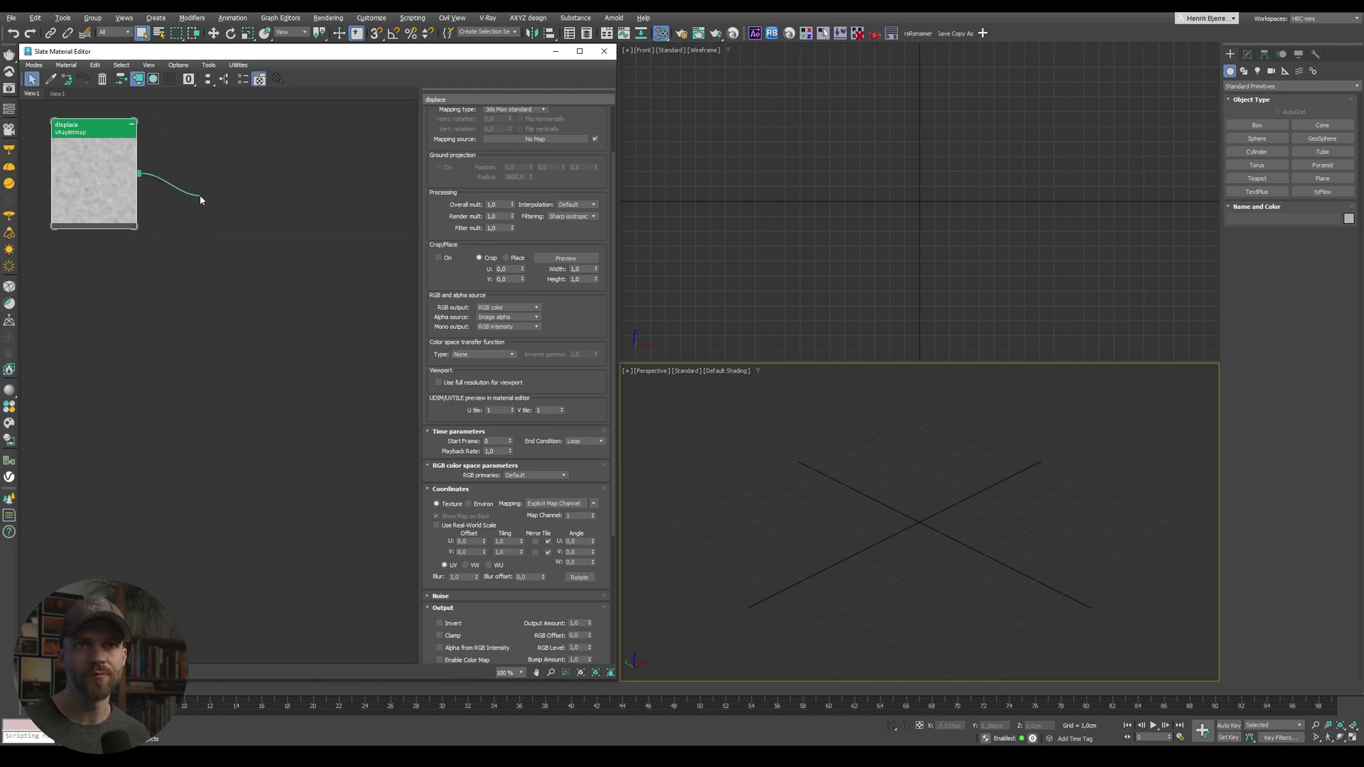
Create a VRayMtl named 'water' with the displace map in its Displacement slot.
{"action": "left_click_drag", "start_coordinate": [200, 201], "coordinate": [201, 199]}
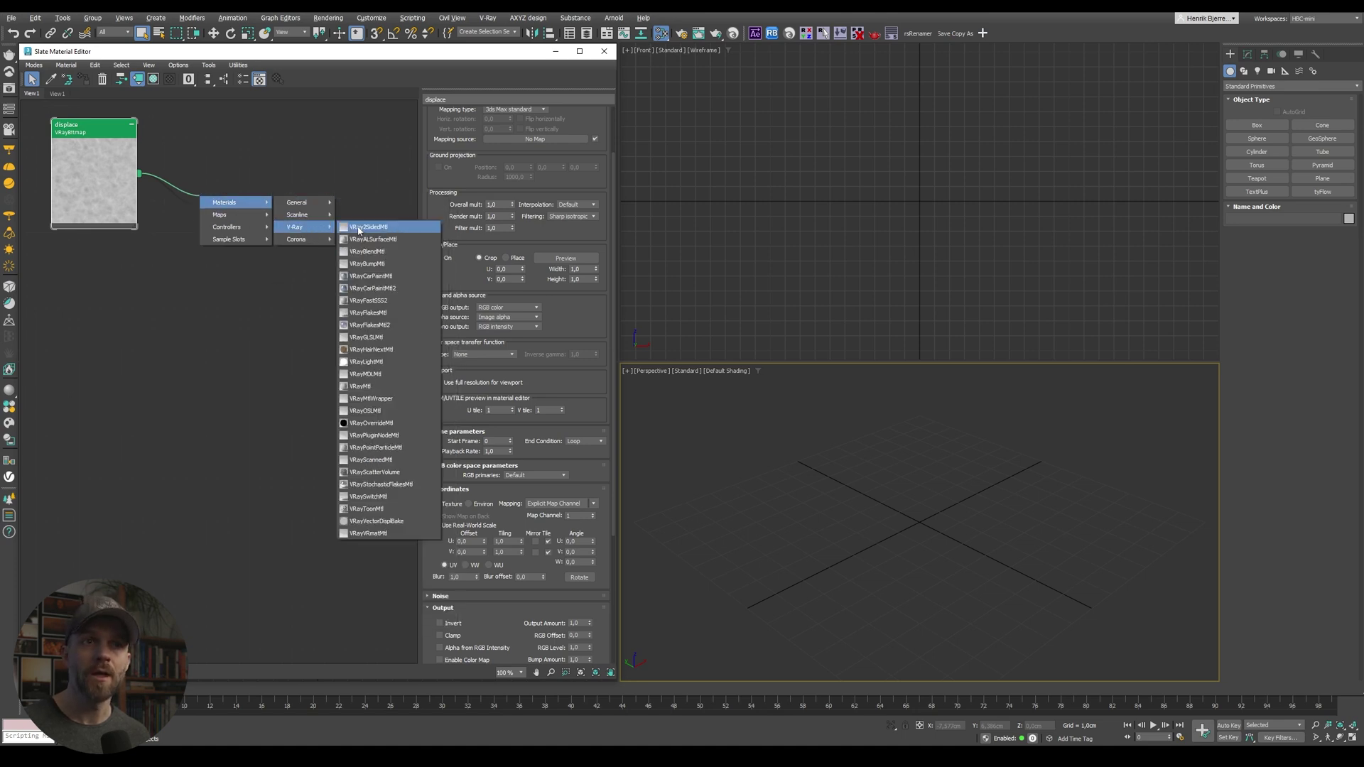
{"action": "left_click", "coordinate": [362, 386]}
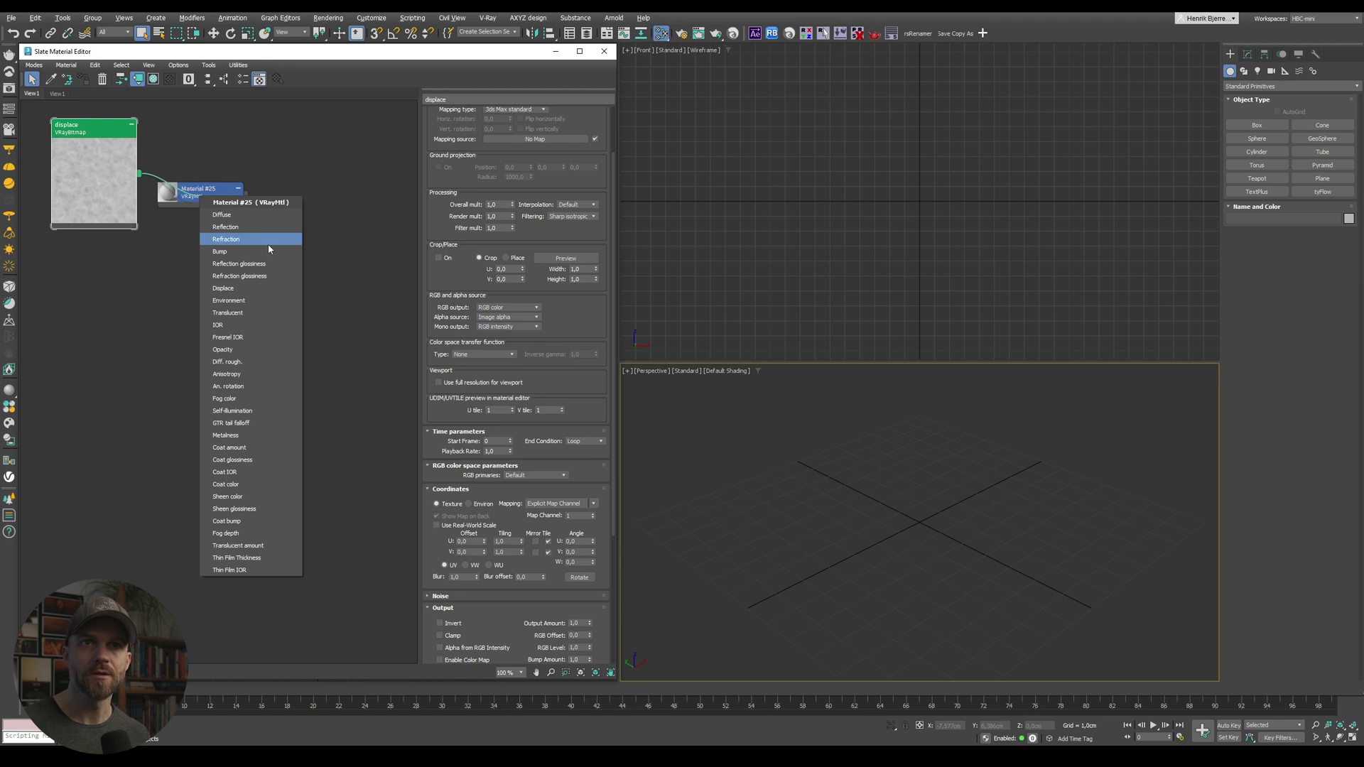
{"action": "left_click", "coordinate": [243, 288]}
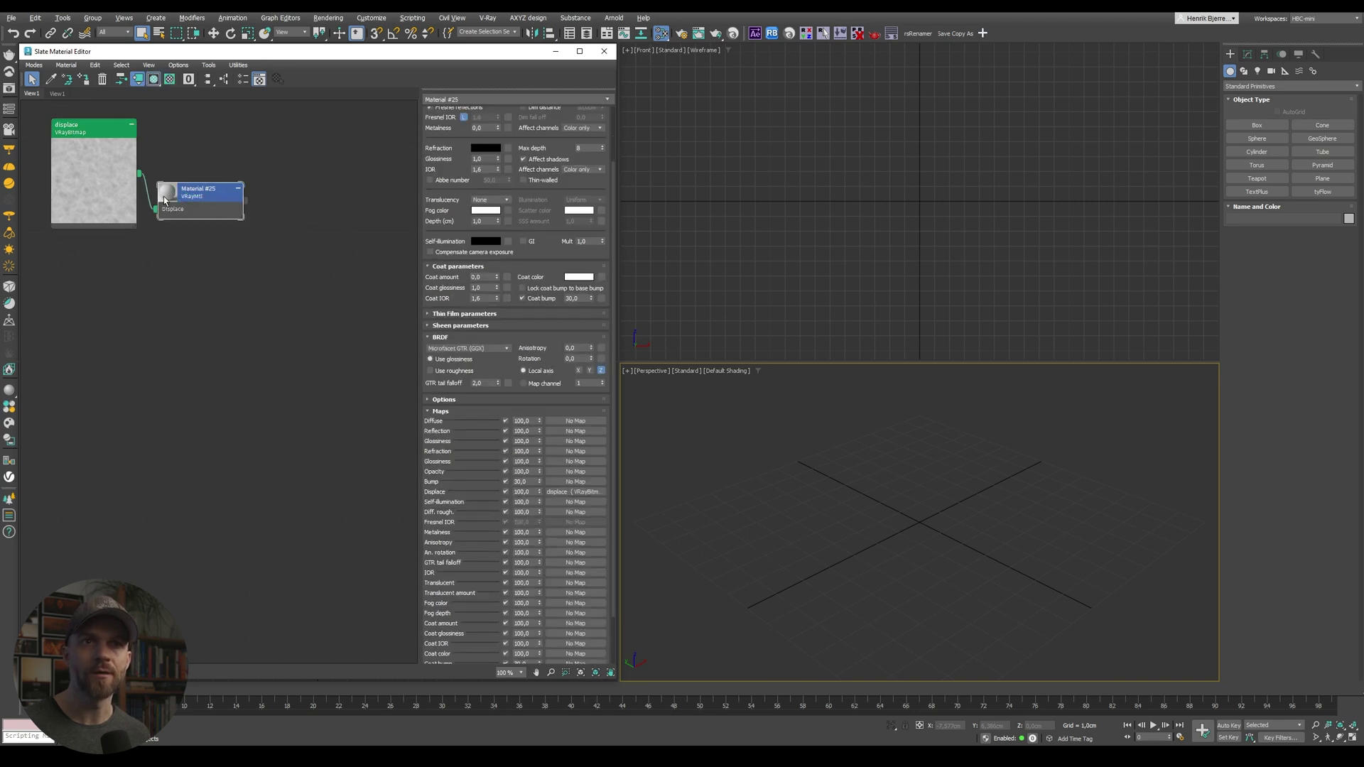
{"action": "double_click", "coordinate": [192, 203]}
{"action": "type", "text": "water"}
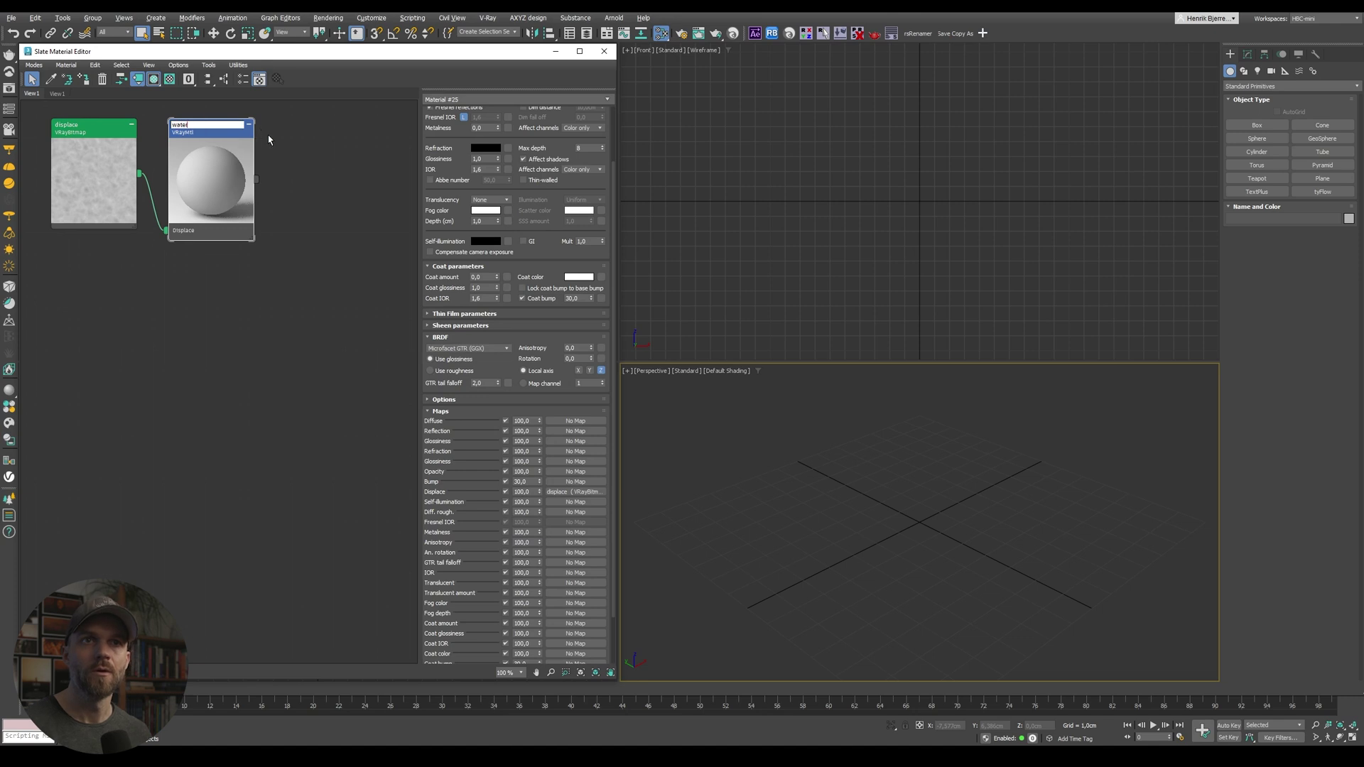
{"action": "key", "text": "Return"}
Apply the Water preset to the material and make its refraction colour black.
{"action": "scroll", "coordinate": [448, 150], "scroll_direction": "up", "scroll_amount": 2}
{"action": "left_click", "coordinate": [568, 123]}
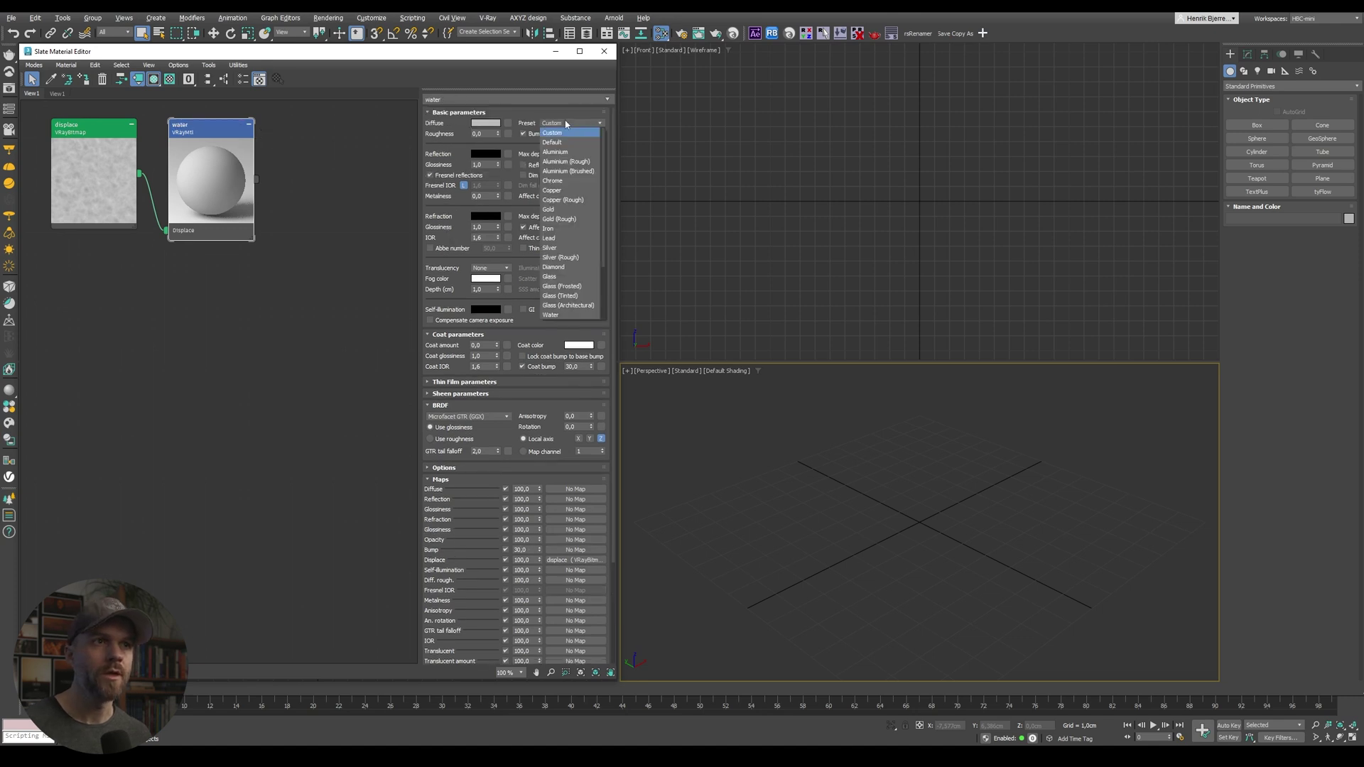
{"action": "left_click", "coordinate": [567, 317]}
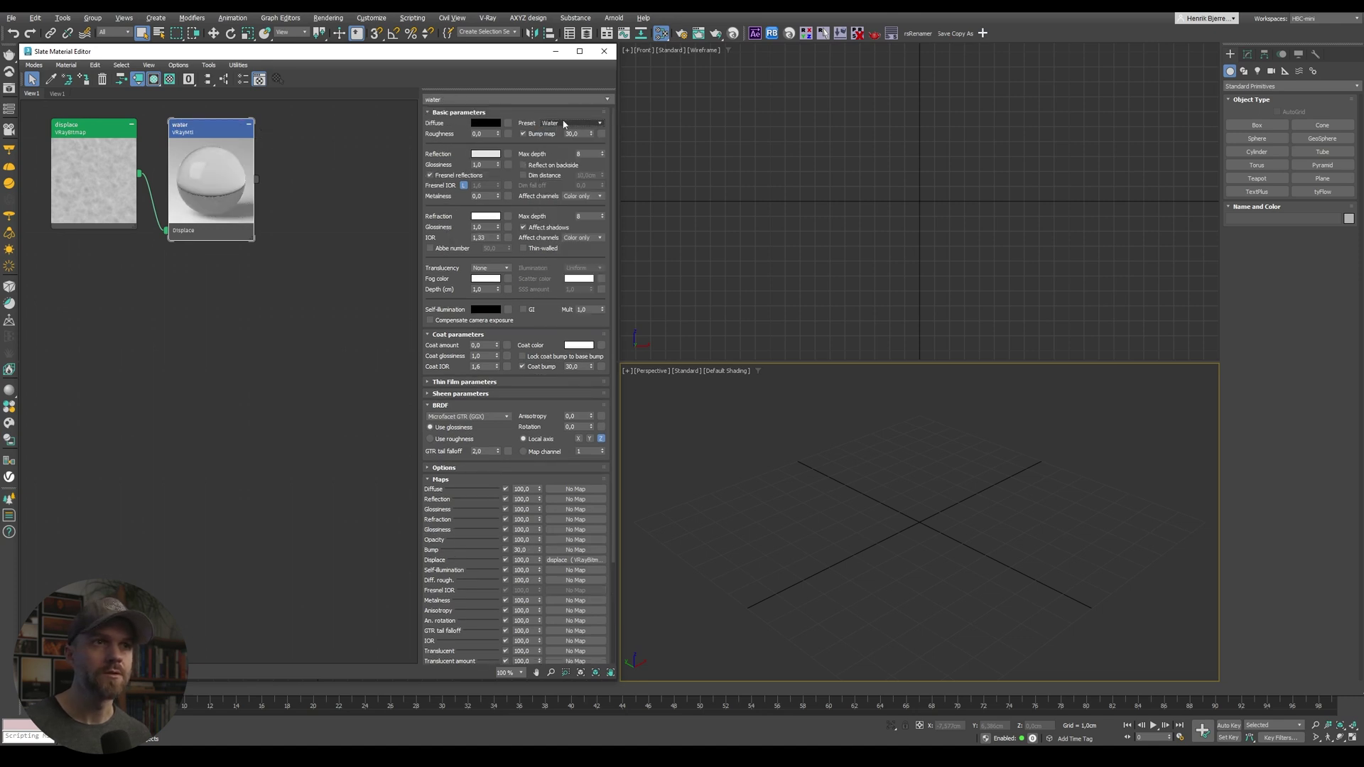
{"action": "left_click", "coordinate": [483, 217]}
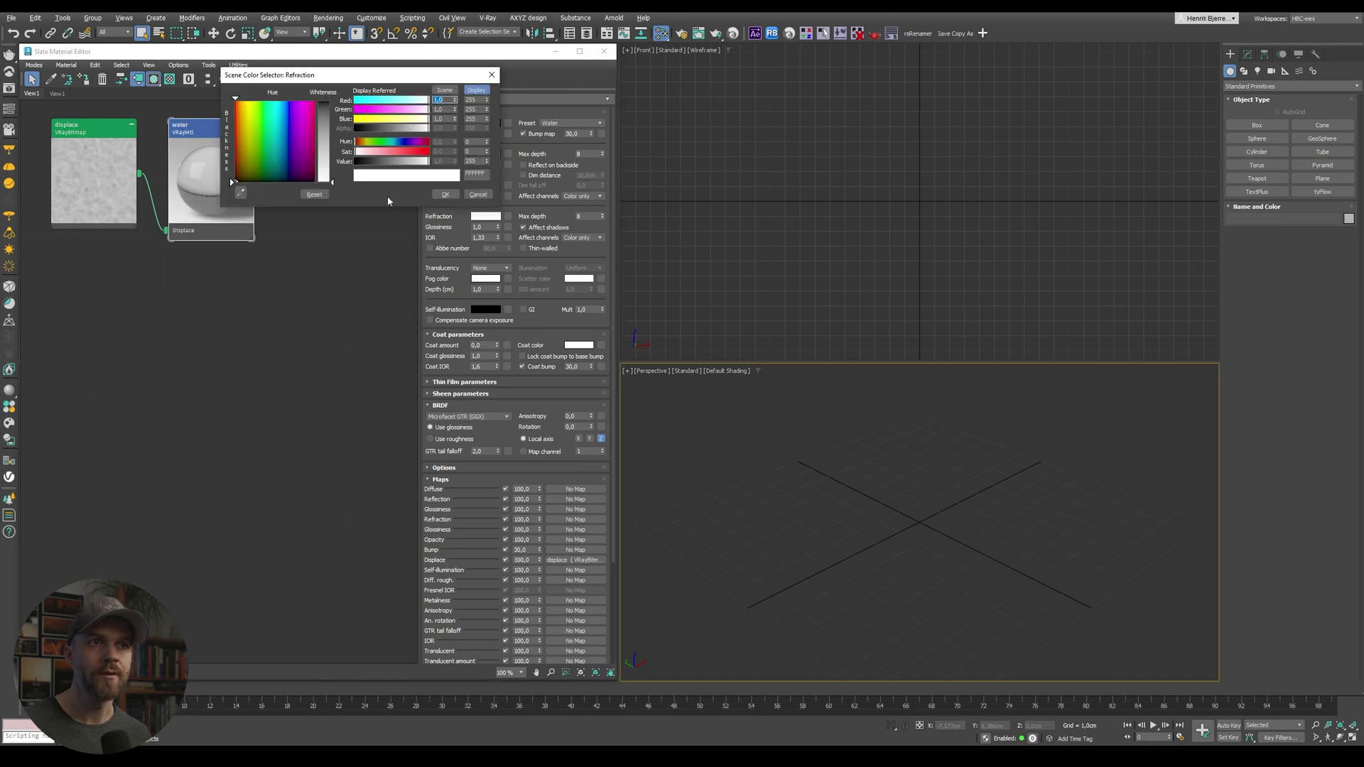
{"action": "left_click_drag", "start_coordinate": [377, 162], "coordinate": [354, 162]}
{"action": "left_click", "coordinate": [445, 195]}
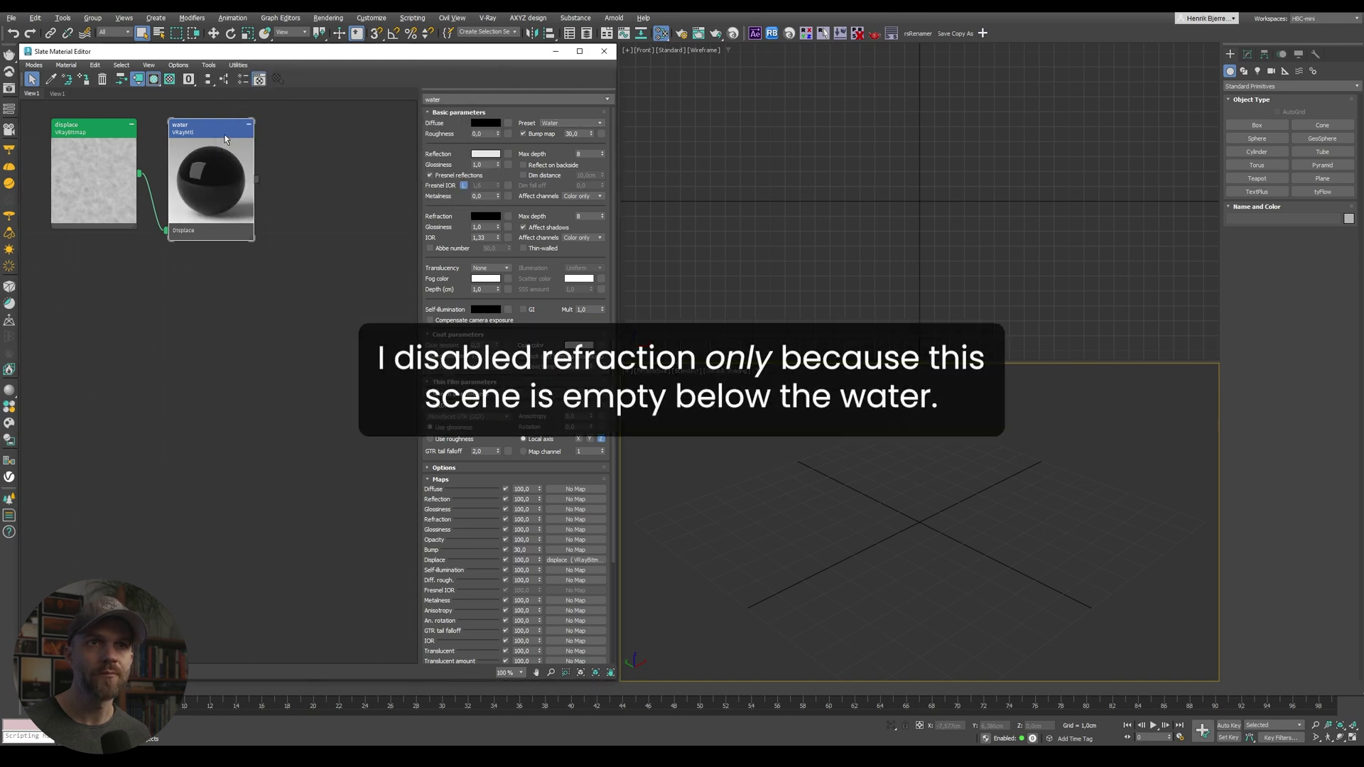
Draw a plane centred on the origin in the Top viewport, using snapping.
{"action": "left_click", "coordinate": [604, 51]}
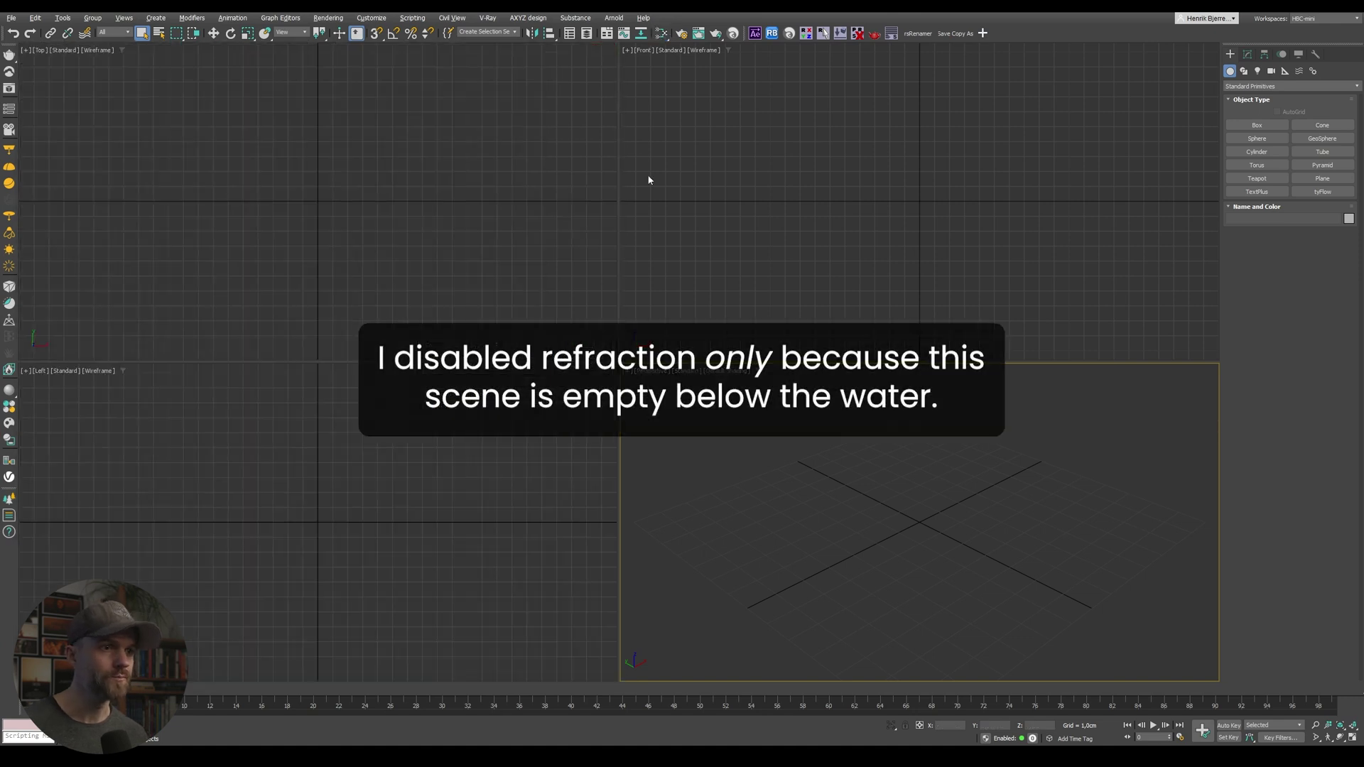
{"action": "left_click", "coordinate": [1316, 182]}
{"action": "key", "text": "s"}
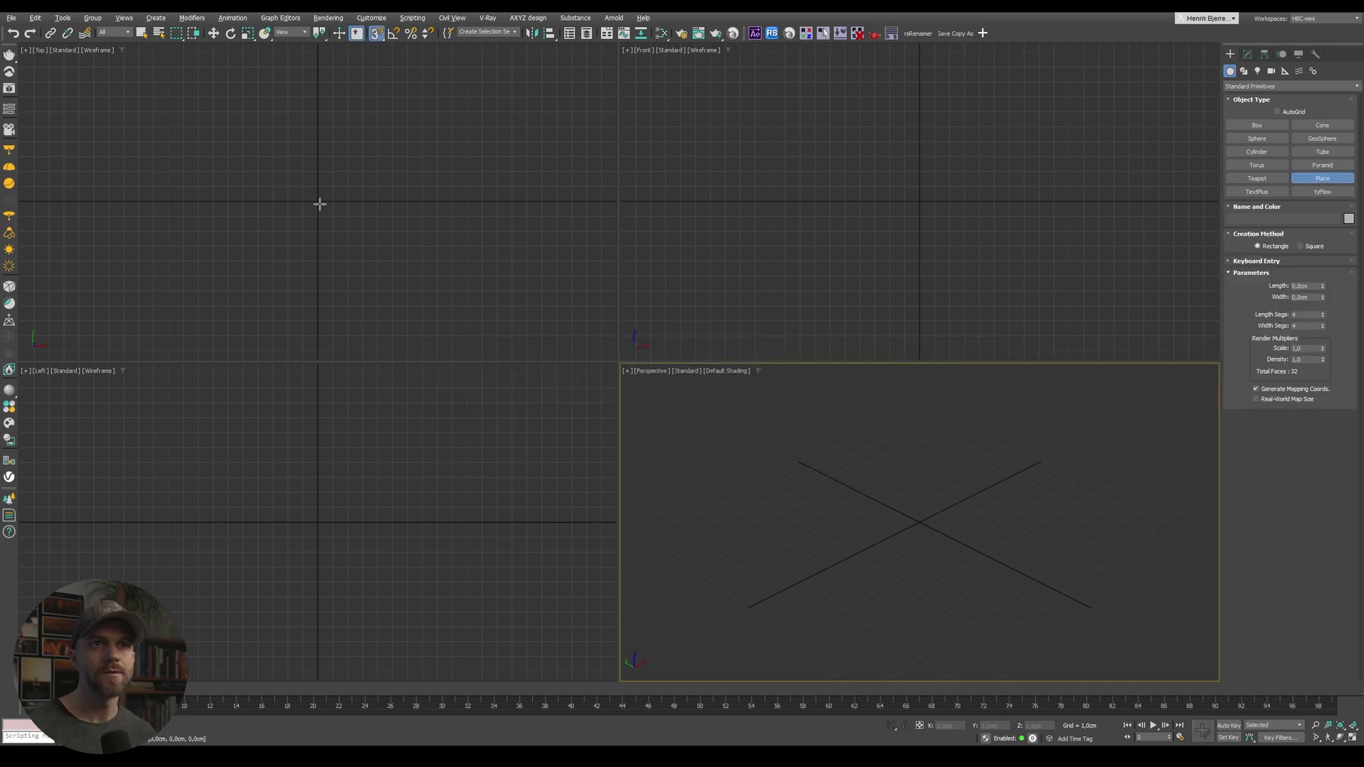
{"action": "left_click_drag", "start_coordinate": [317, 201], "coordinate": [528, 204]}
{"action": "right_click", "coordinate": [731, 396]}
{"action": "key", "text": "s"}
{"action": "key", "text": "z"}
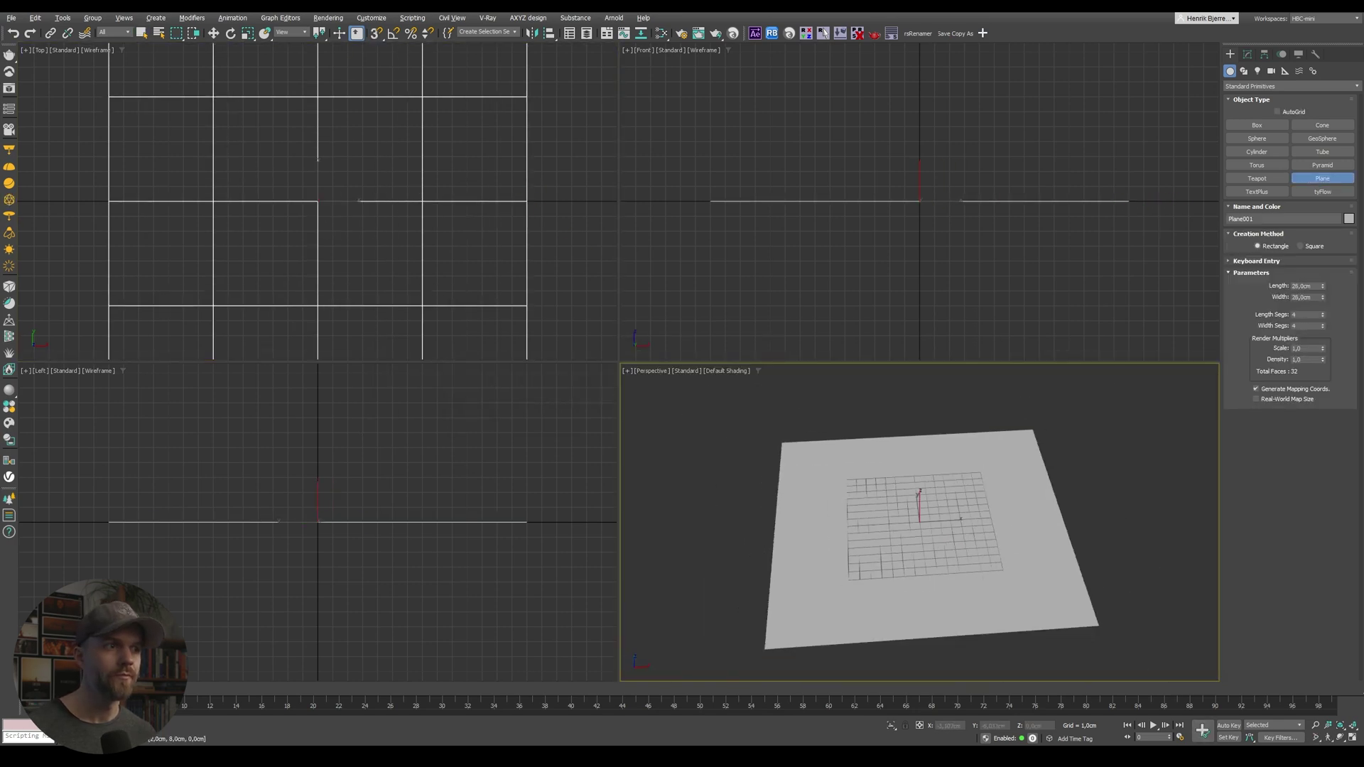
Set the plane to 500 × 500 cm with 200 length and width segments.
{"action": "left_click", "coordinate": [1246, 54]}
{"action": "double_click", "coordinate": [1304, 226]}
{"action": "type", "text": "500"}
{"action": "key", "text": "Tab"}
{"action": "type", "text": "500"}
{"action": "key", "text": "Tab"}
{"action": "type", "text": "200"}
{"action": "key", "text": "Tab"}
{"action": "type", "text": "200"}
{"action": "key", "text": "Return"}
Zoom to the plane in all views and add a UVW Map modifier.
{"action": "key", "text": "ctrl+shift+z"}
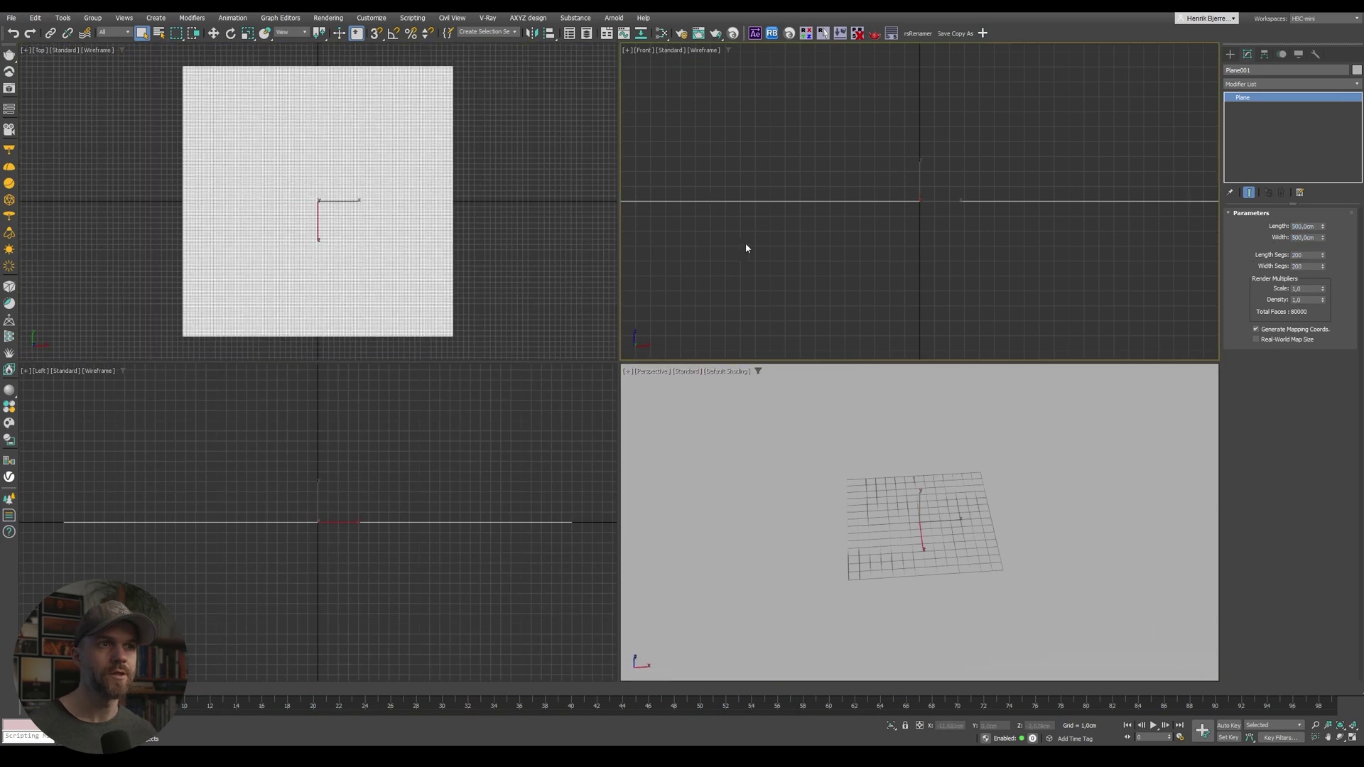
{"action": "scroll", "coordinate": [933, 481], "scroll_direction": "down", "scroll_amount": 2}
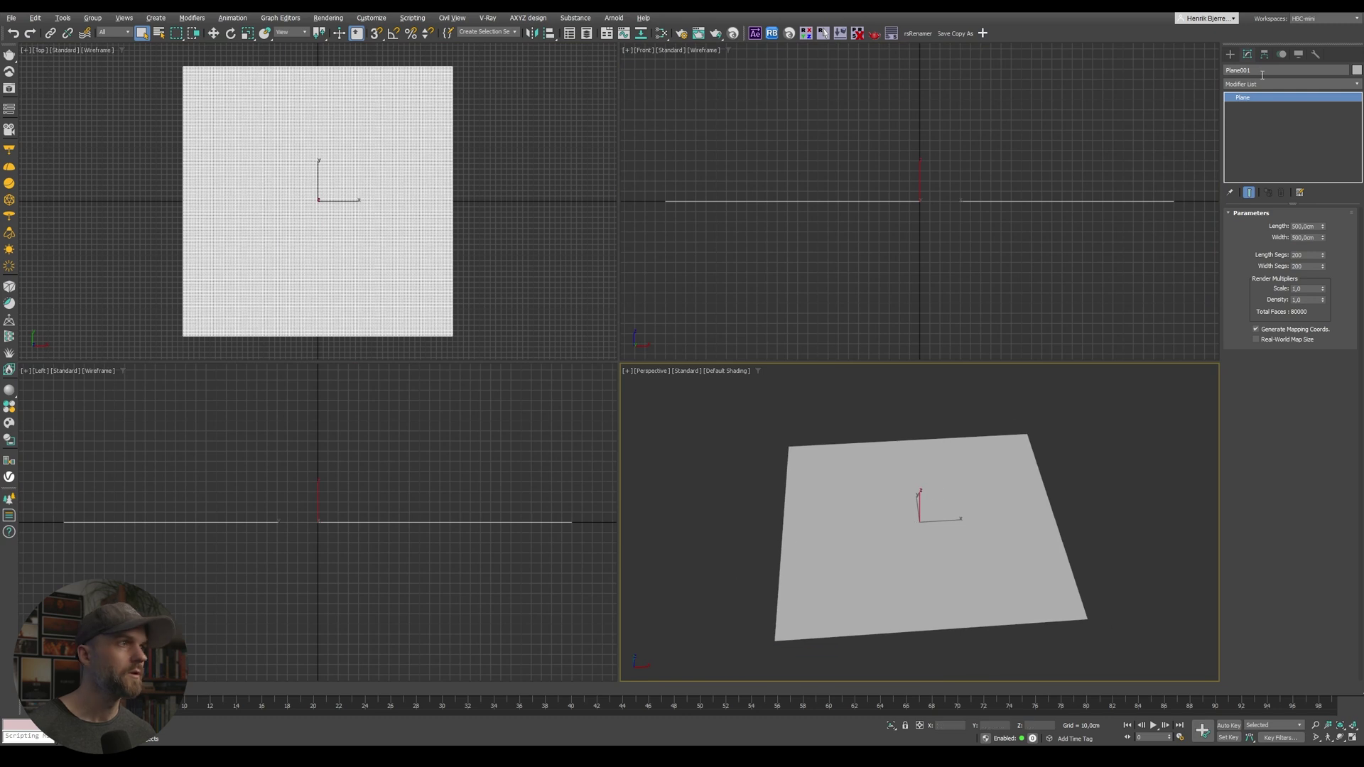
{"action": "left_click", "coordinate": [1286, 84]}
{"action": "left_click", "coordinate": [1244, 520]}
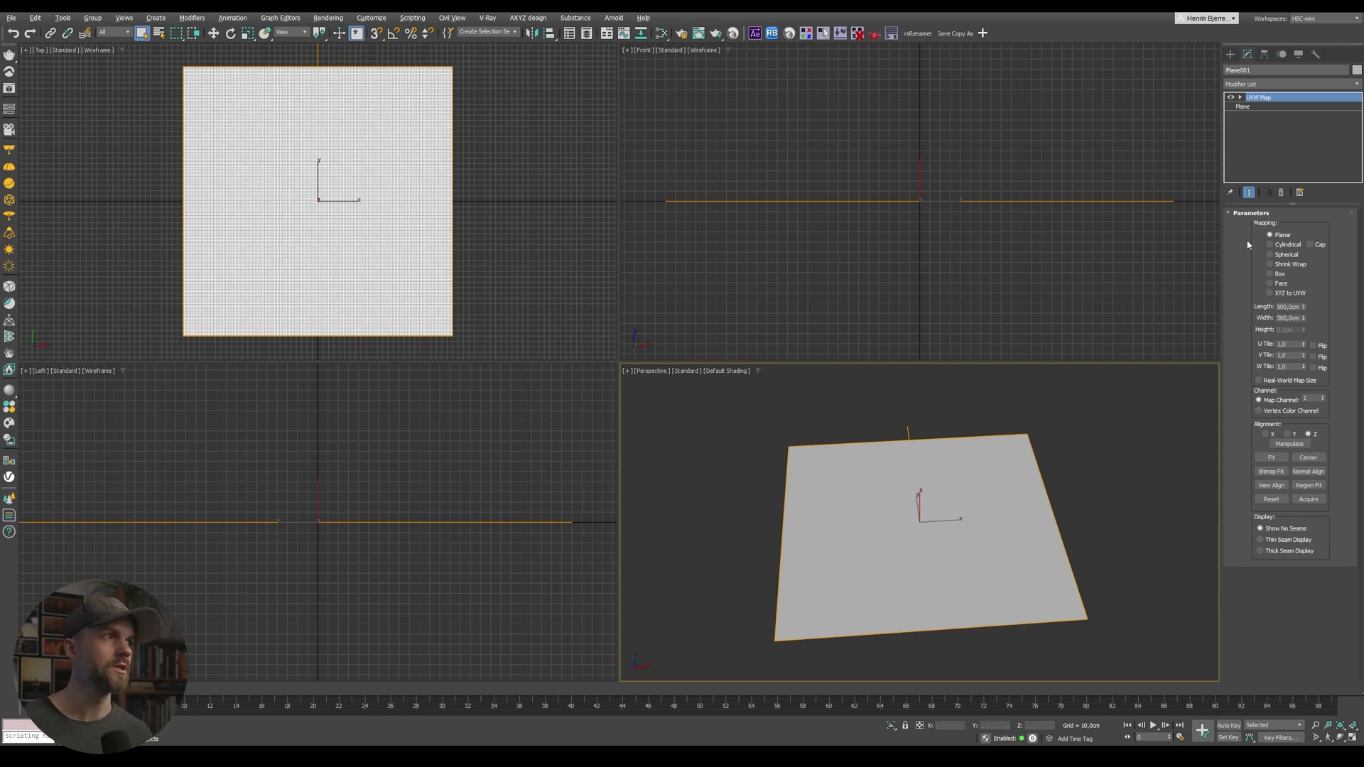
Add a Displace modifier to the plane that uses the existing UV mapping.
{"action": "left_click", "coordinate": [1357, 84]}
{"action": "type", "text": "displace"}
{"action": "key", "text": "Return"}
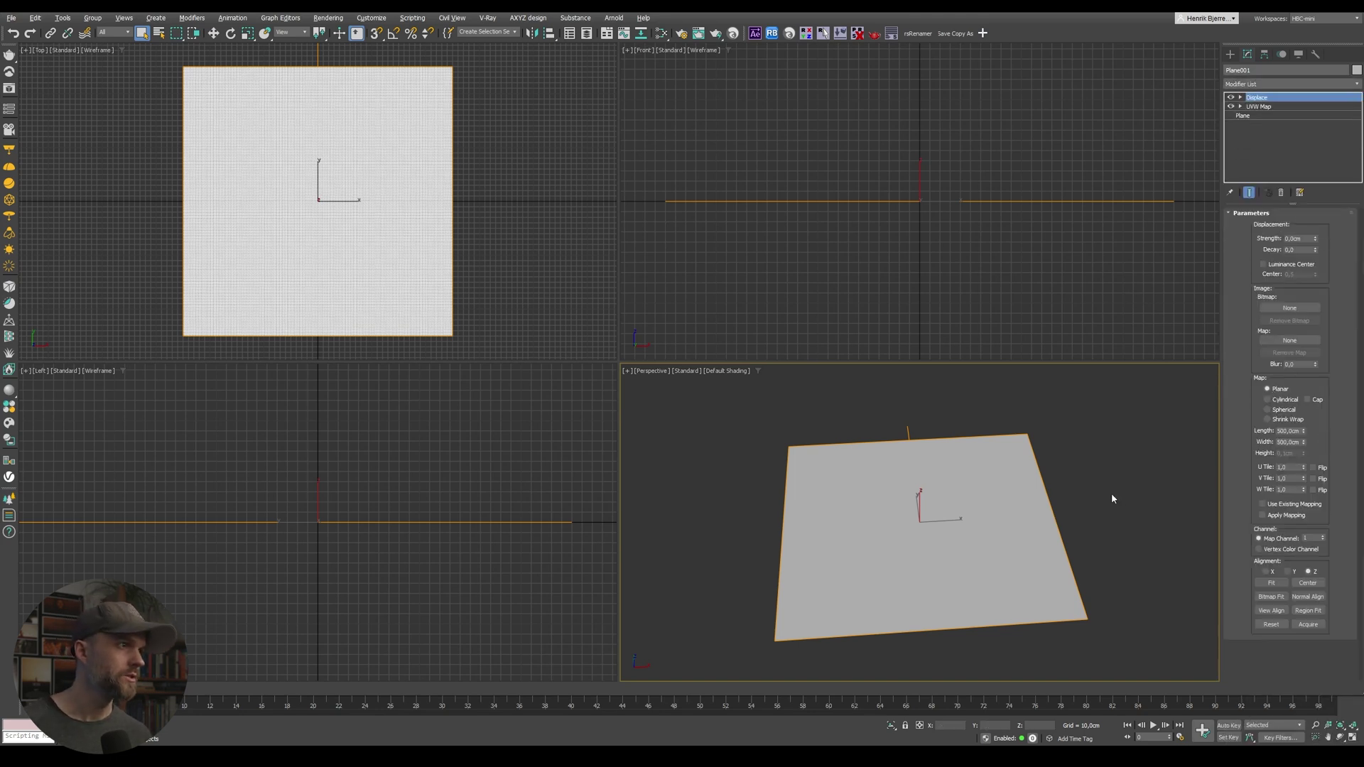
{"action": "left_click", "coordinate": [1277, 506]}
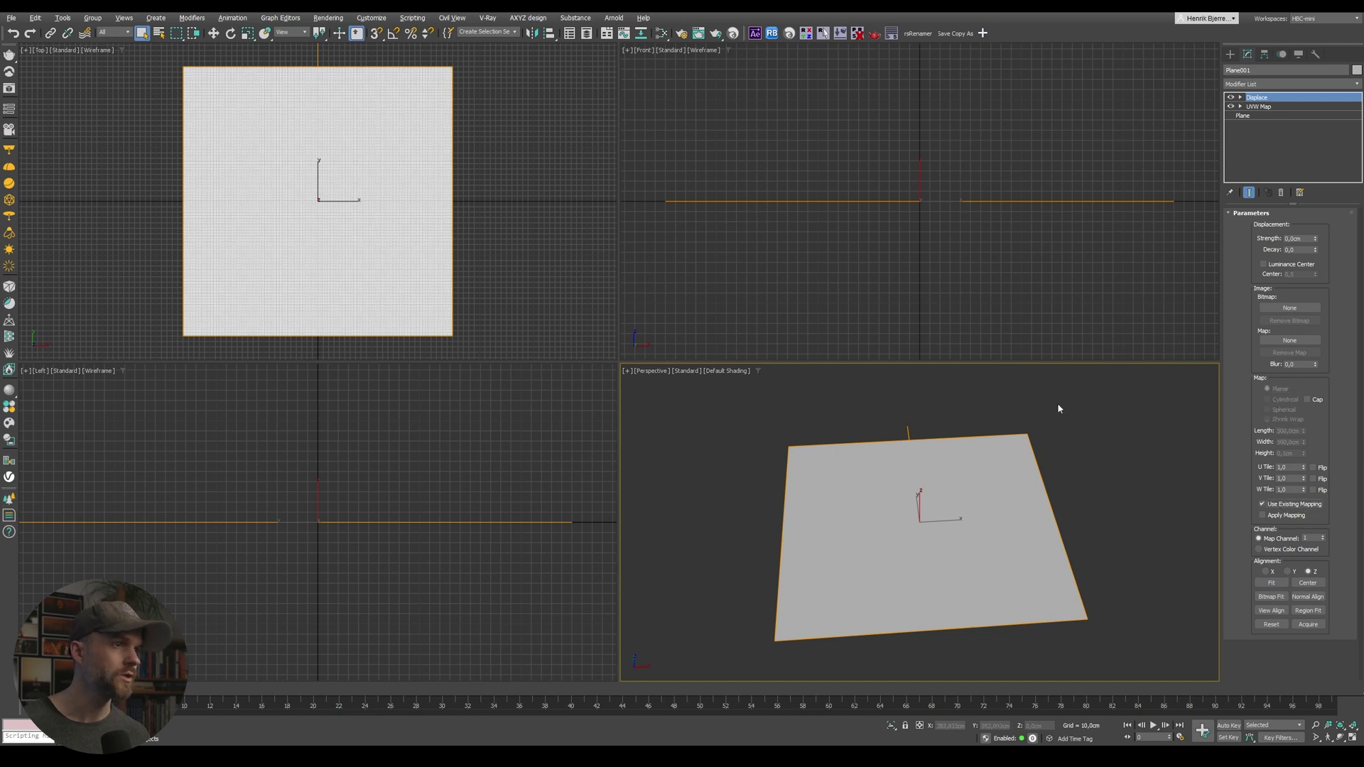
Link the displace bitmap into the Displace modifier's Map slot as an instance.
{"action": "key", "text": "m"}
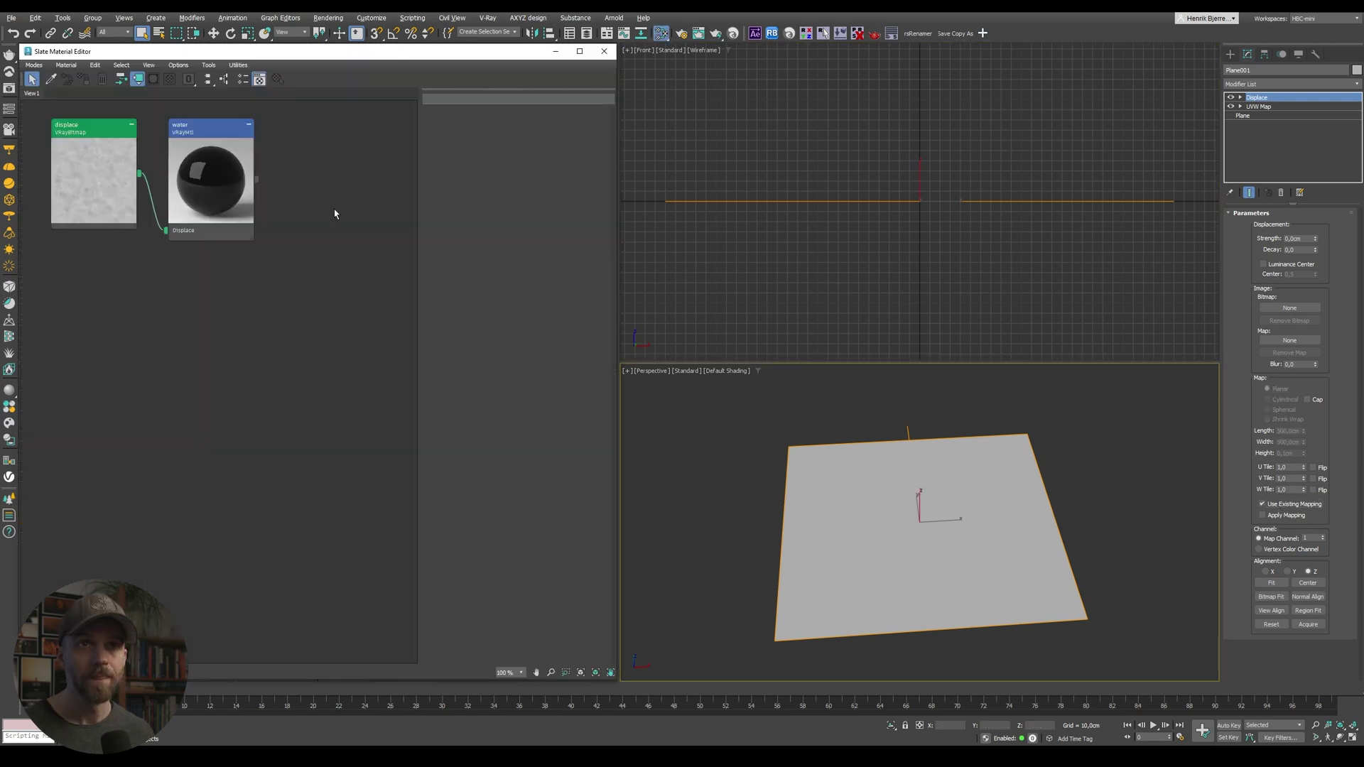
{"action": "left_click", "coordinate": [118, 135]}
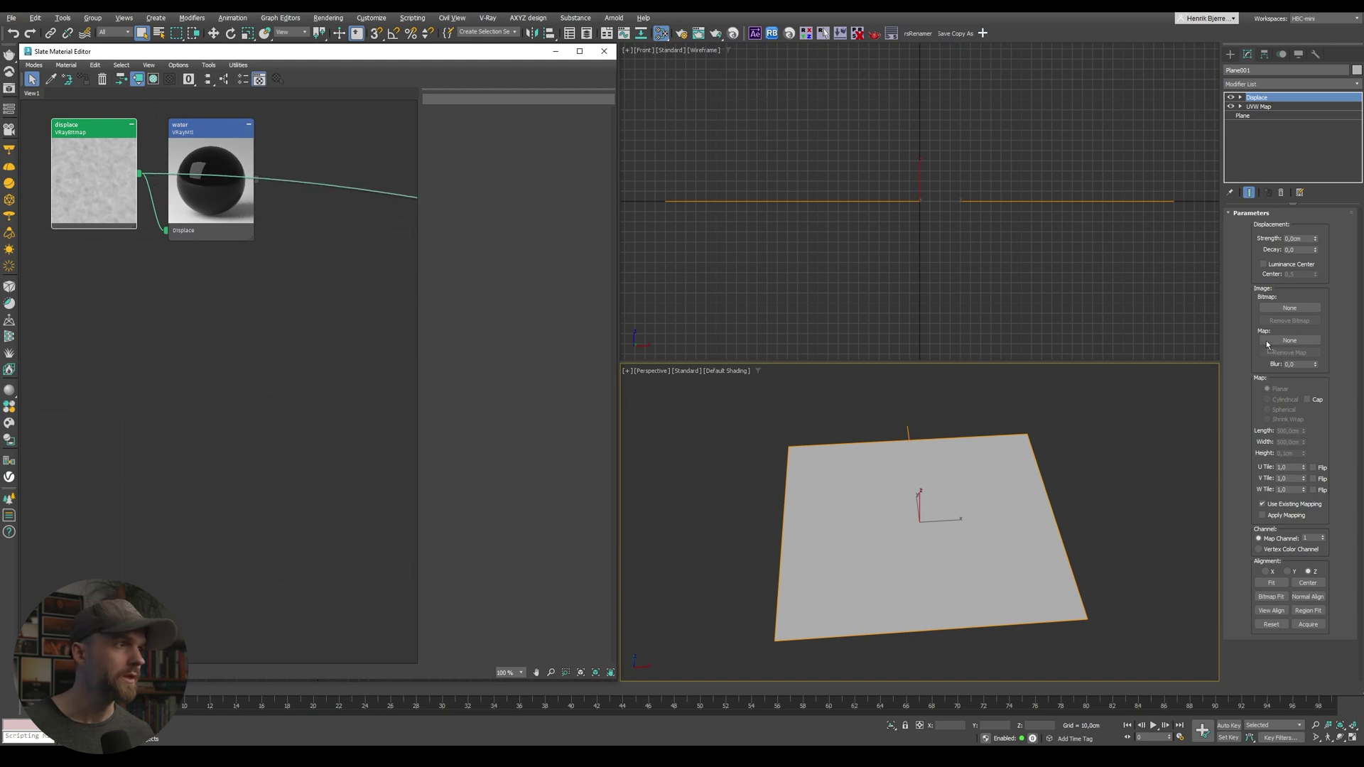
{"action": "left_click_drag", "start_coordinate": [140, 181], "coordinate": [1272, 341]}
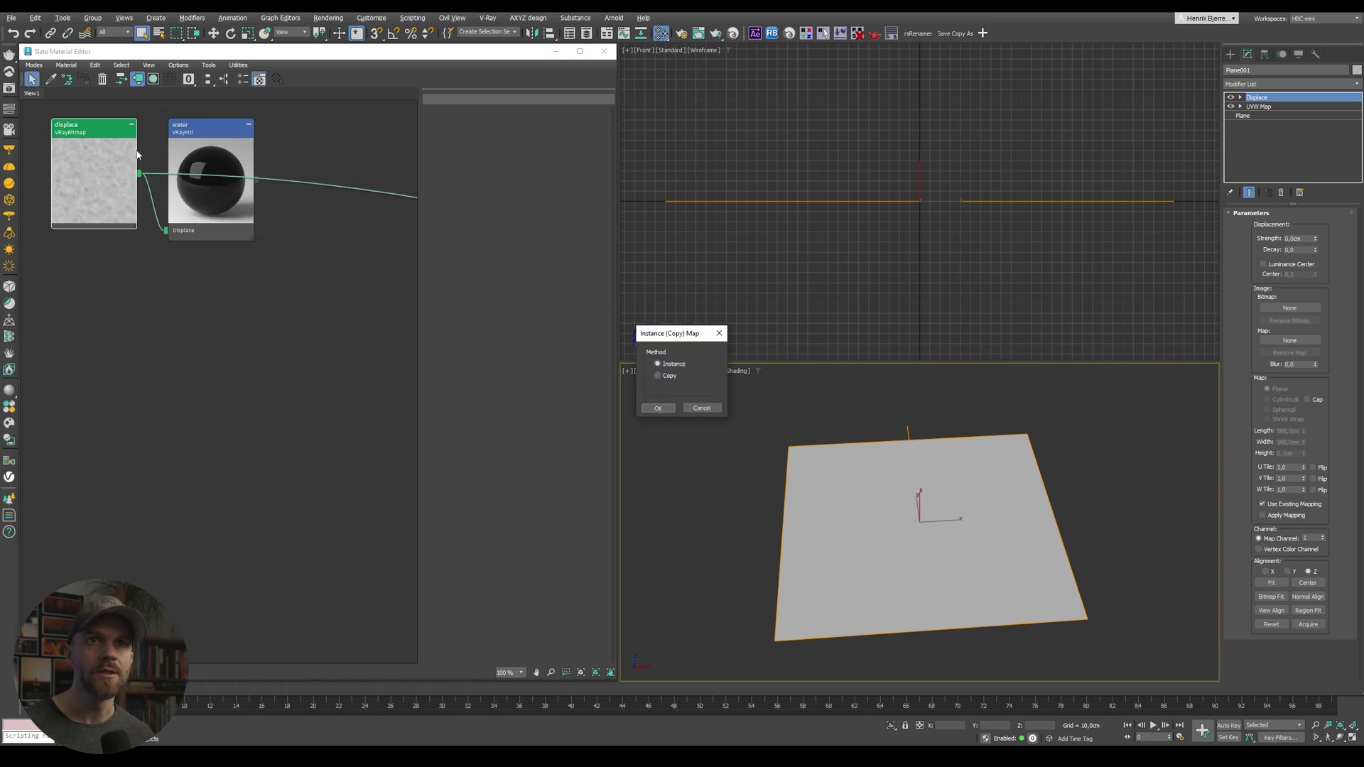
{"action": "left_click", "coordinate": [657, 408]}
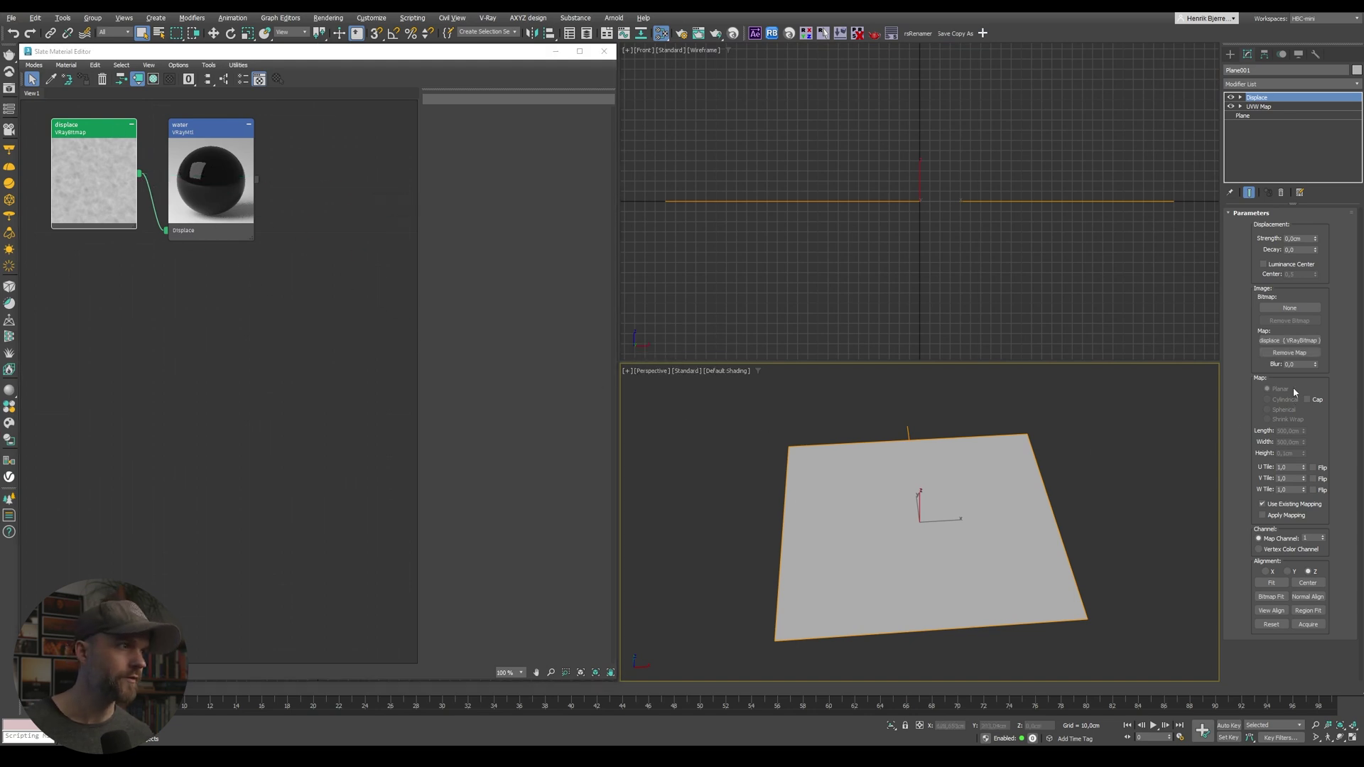
Set displacement strength to 50 cm, enable Luminance Center, and play the animation.
{"action": "type", "text": "50"}
{"action": "key", "text": "Tab"}
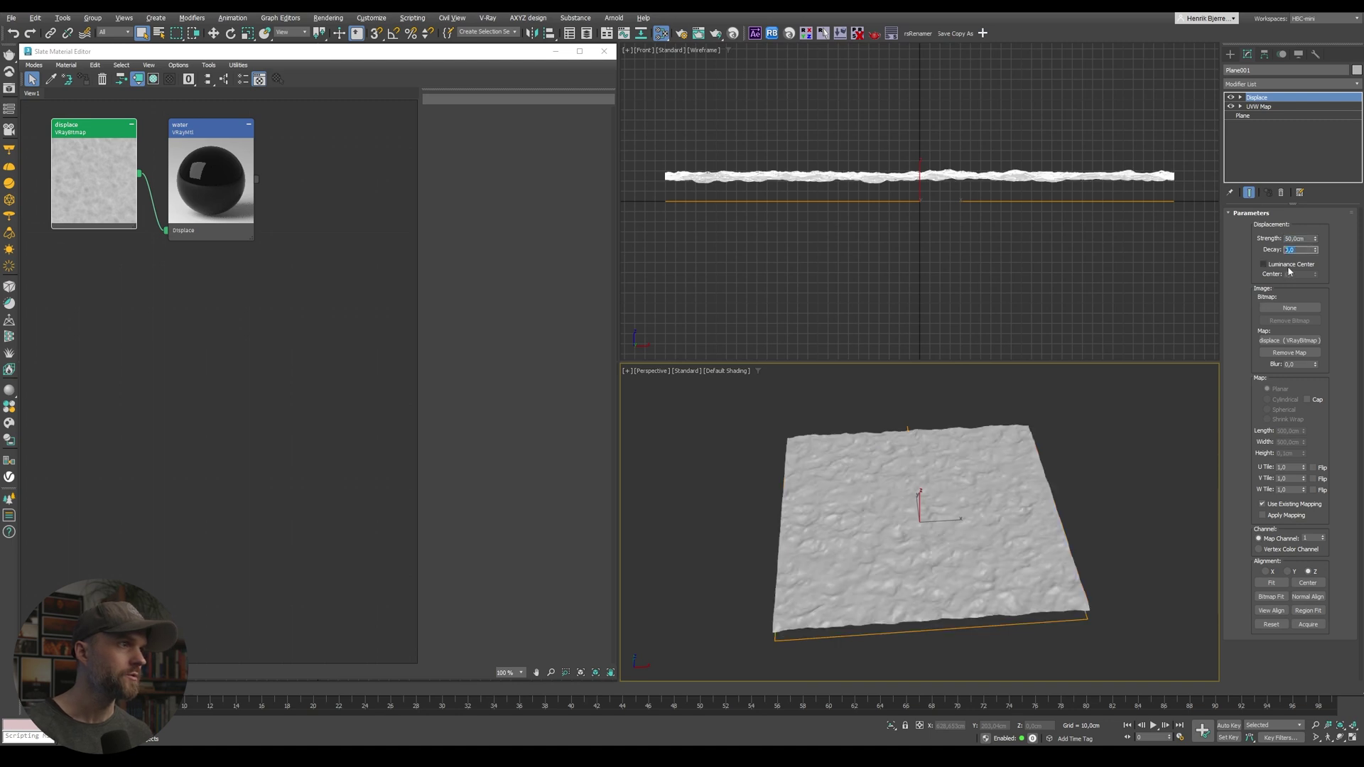
{"action": "left_click", "coordinate": [1263, 264]}
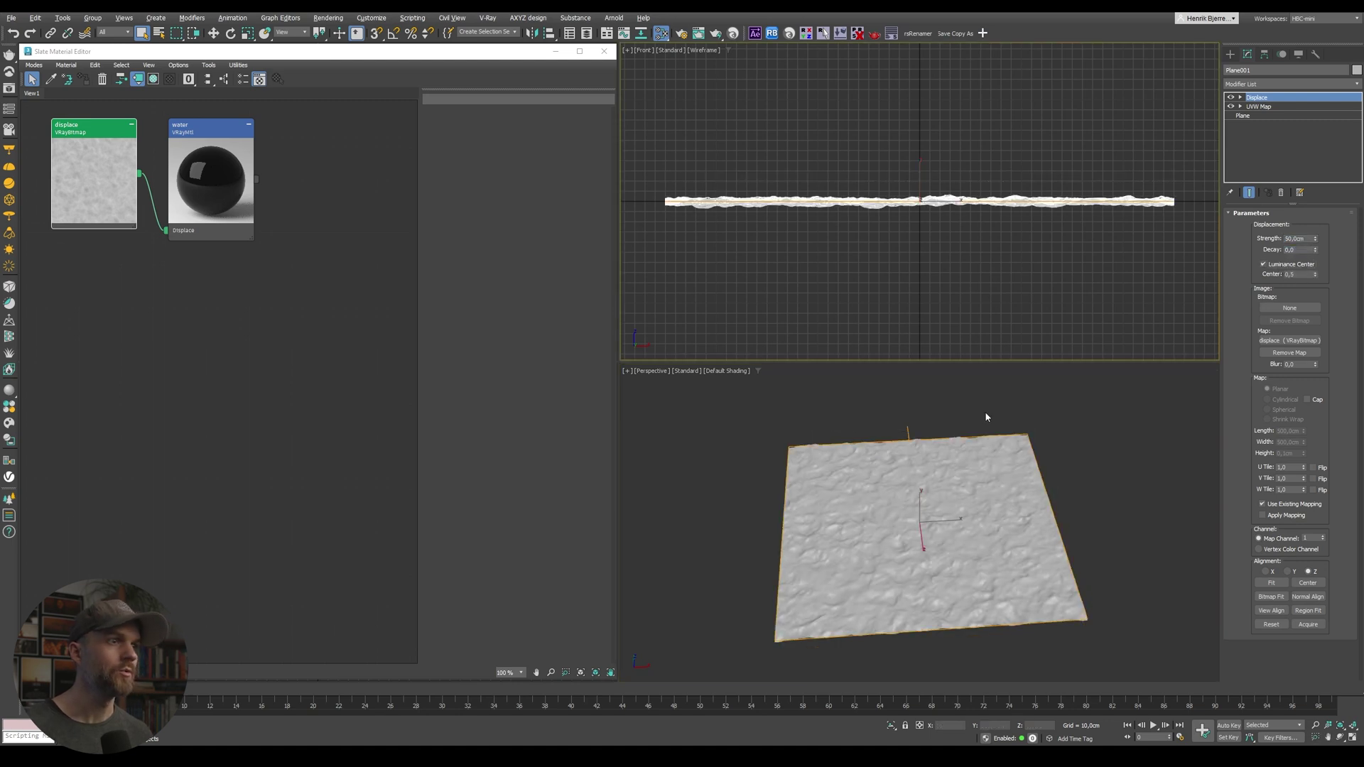
{"action": "scroll", "coordinate": [979, 589], "scroll_direction": "up", "scroll_amount": 3}
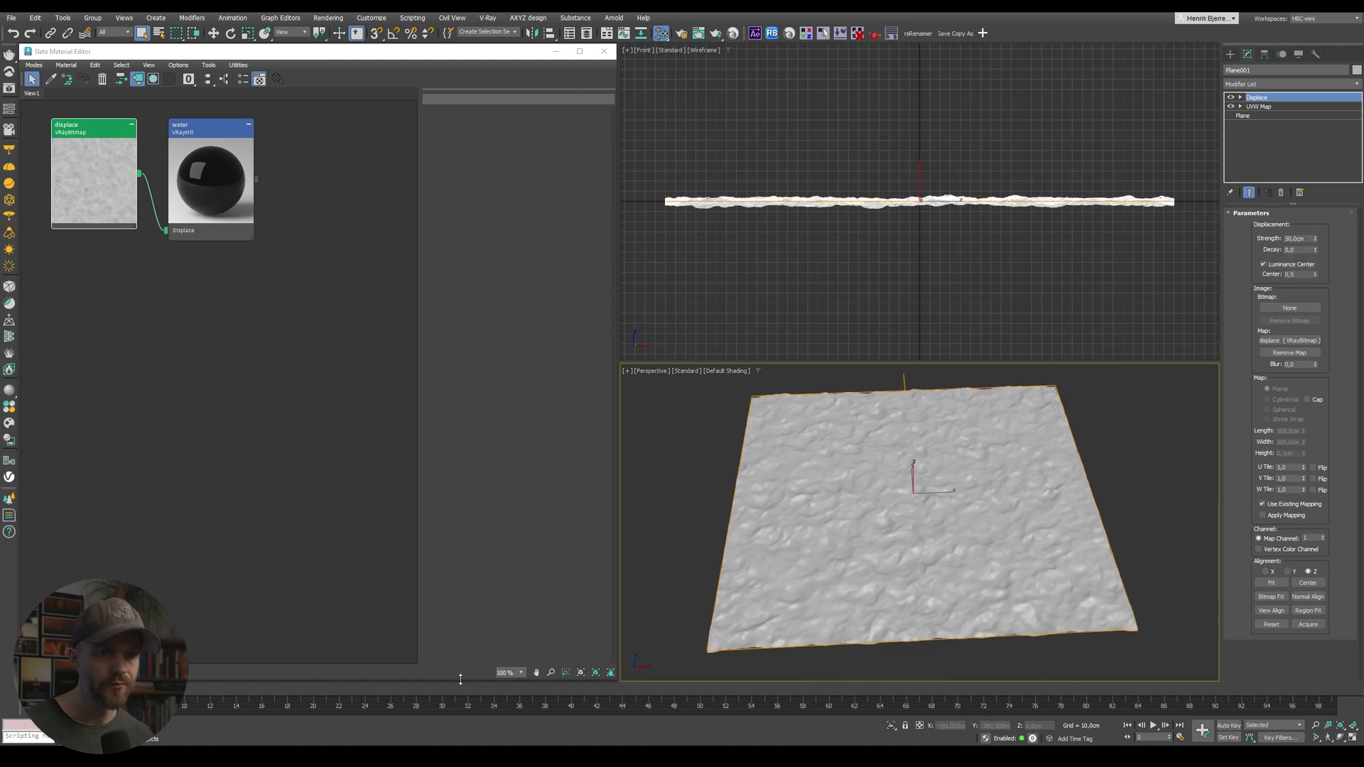
{"action": "key", "text": "slash"}
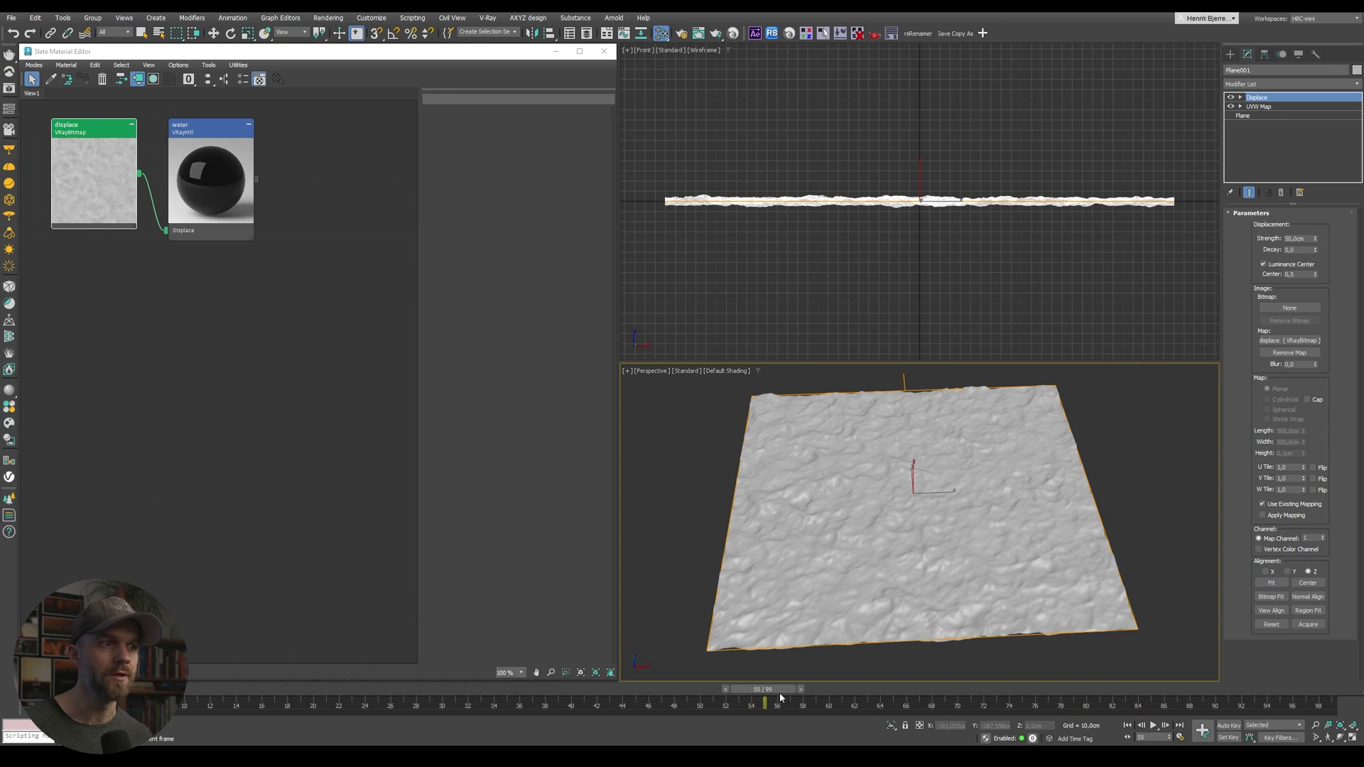
Rewind to frame 0 and set the displace bitmap's Playback Rate to 2.0.
{"action": "left_click_drag", "start_coordinate": [759, 700], "coordinate": [178, 696]}
{"action": "double_click", "coordinate": [104, 128]}
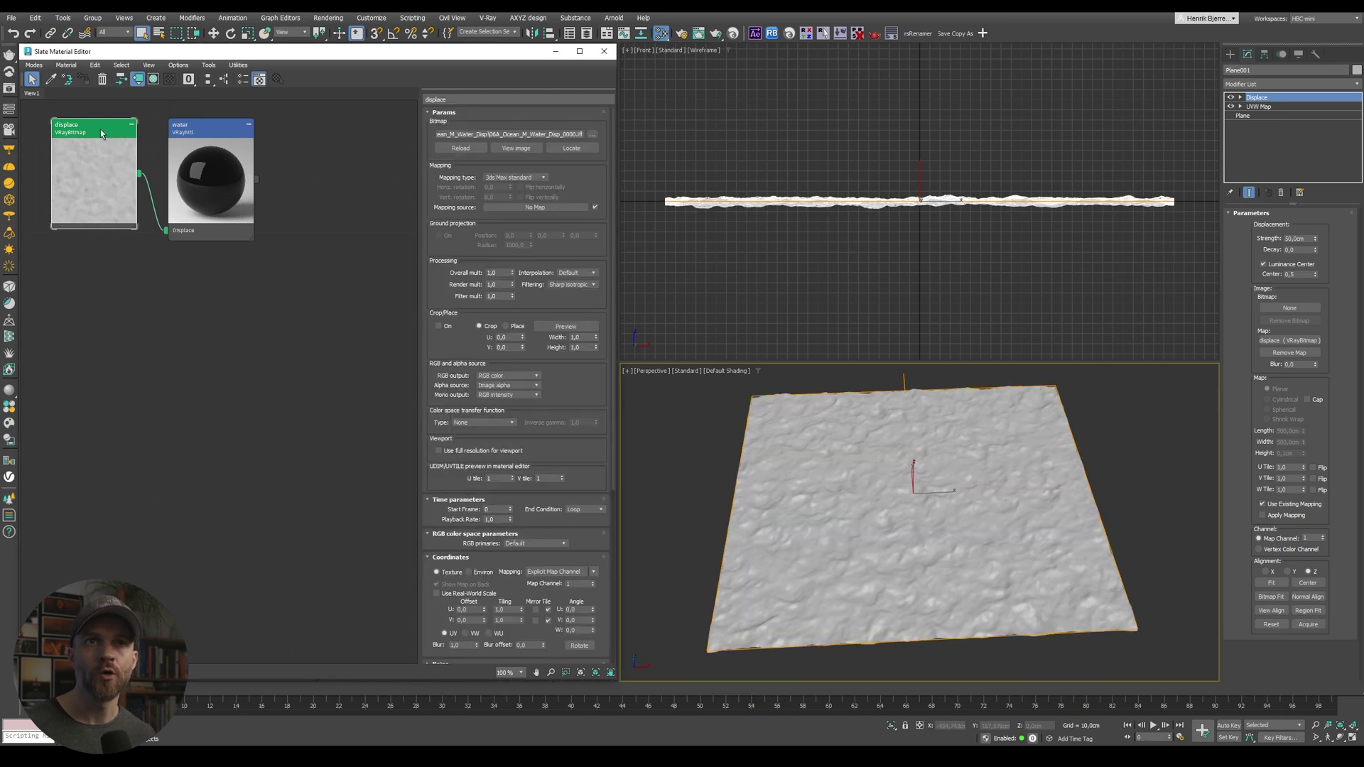
{"action": "left_click_drag", "start_coordinate": [561, 426], "coordinate": [563, 358]}
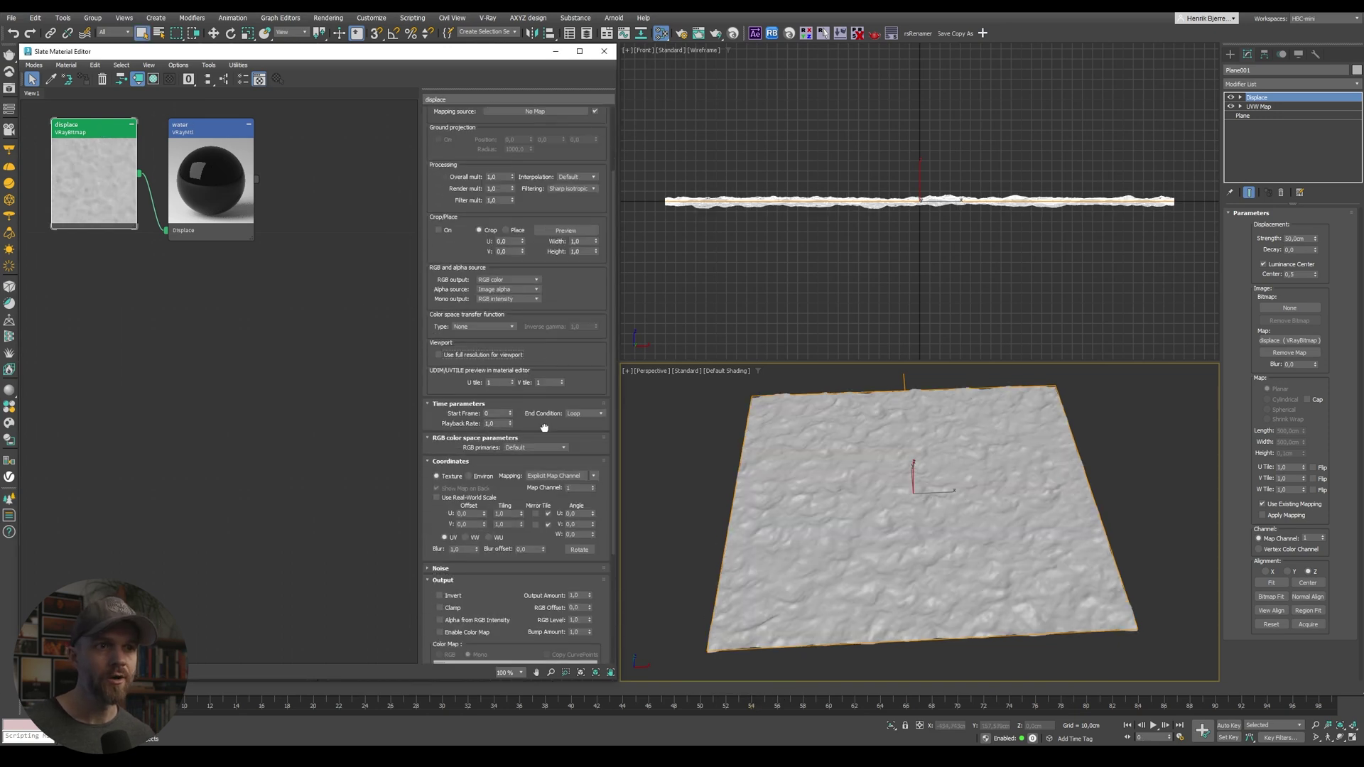
{"action": "left_click_drag", "start_coordinate": [544, 427], "coordinate": [527, 412]}
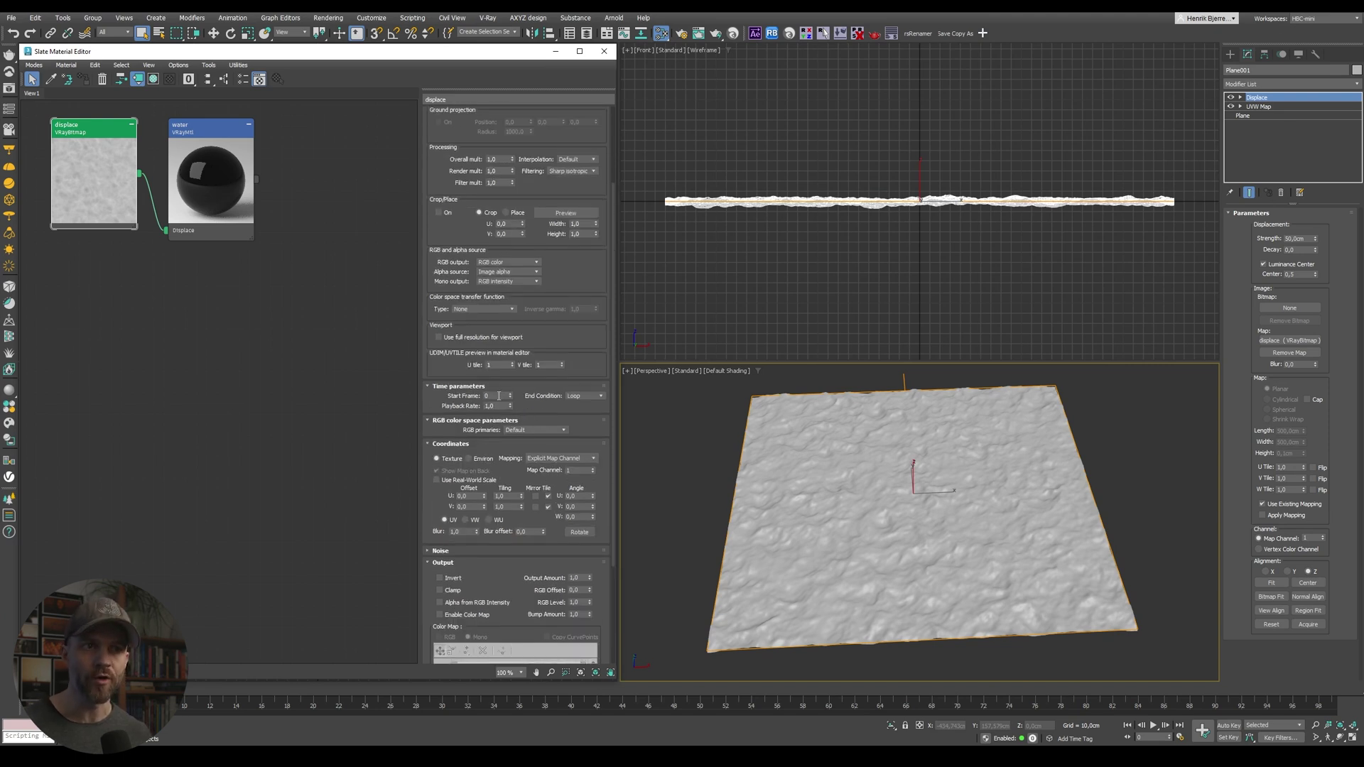
{"action": "left_click_drag", "start_coordinate": [510, 405], "coordinate": [459, 403]}
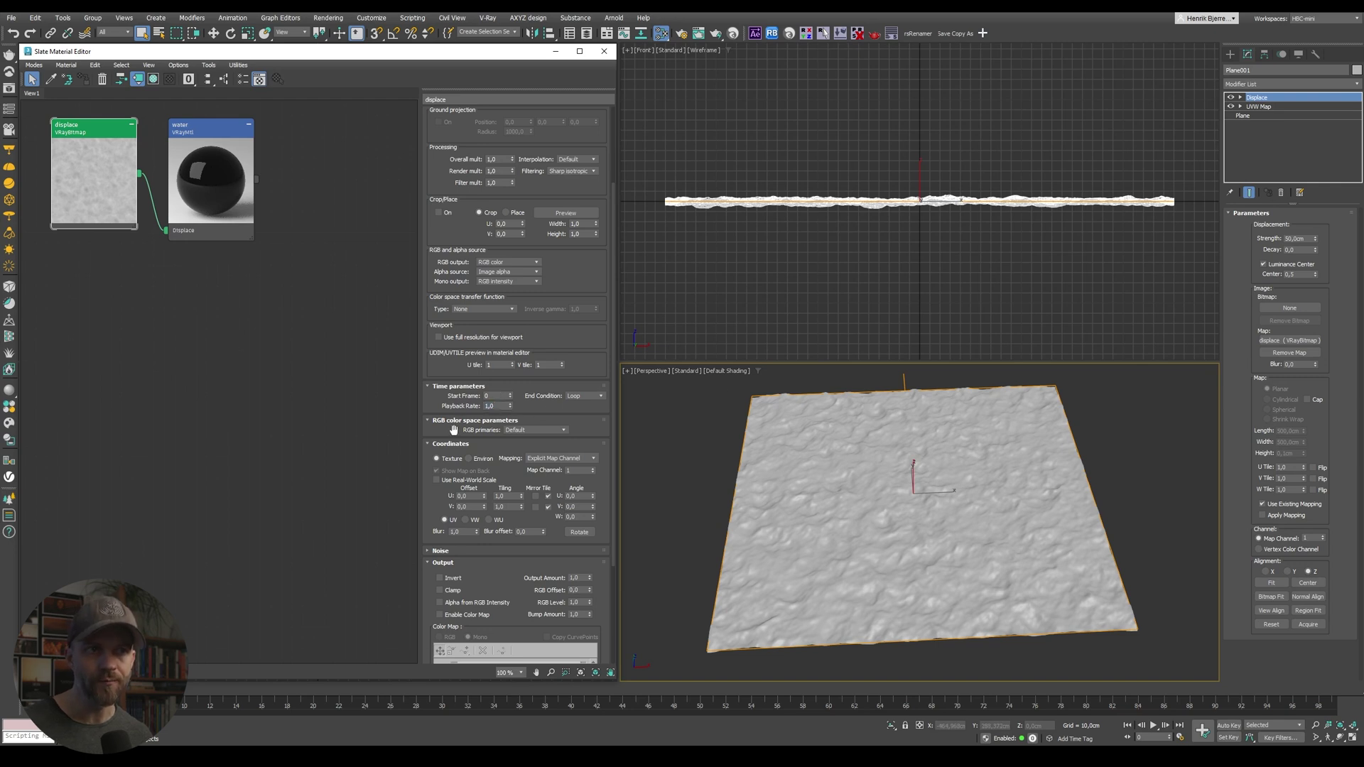
{"action": "scroll", "coordinate": [511, 384], "scroll_direction": "down", "scroll_amount": 2}
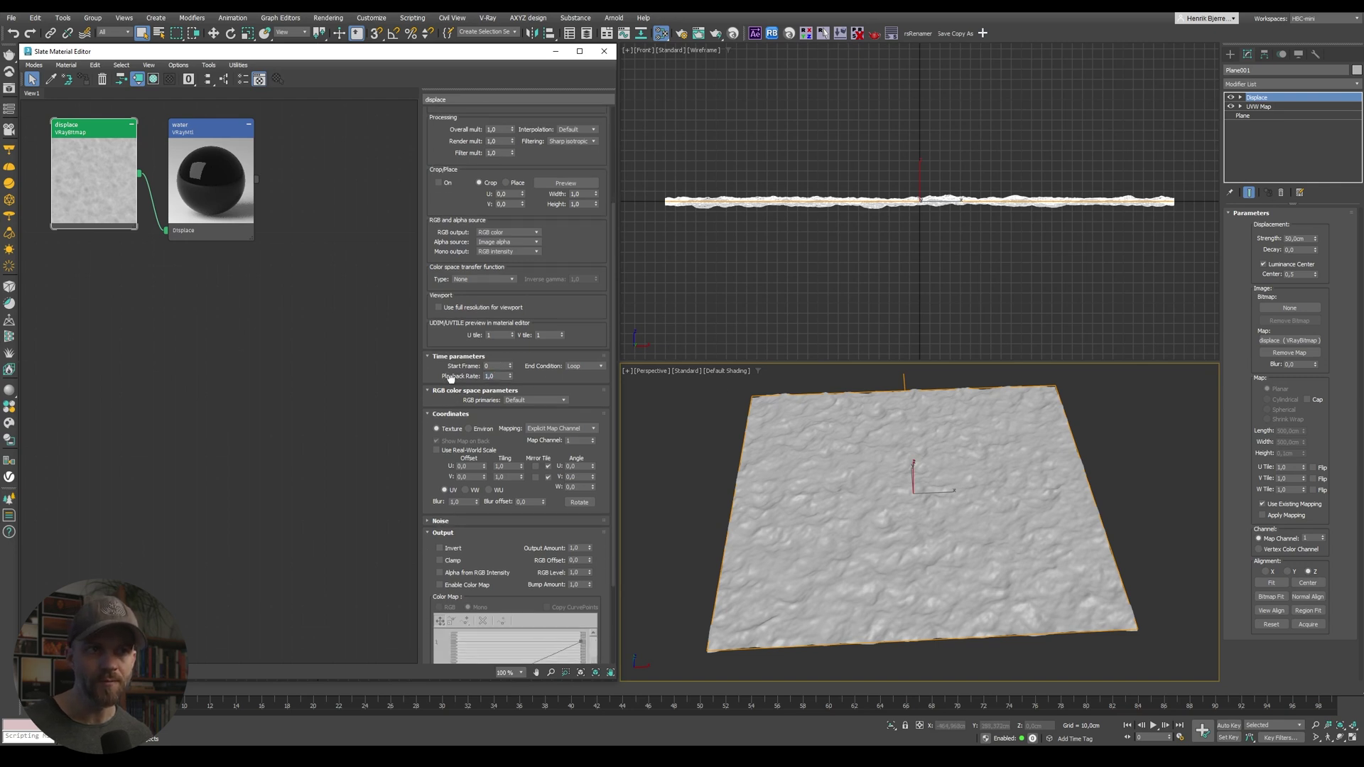
{"action": "double_click", "coordinate": [497, 375]}
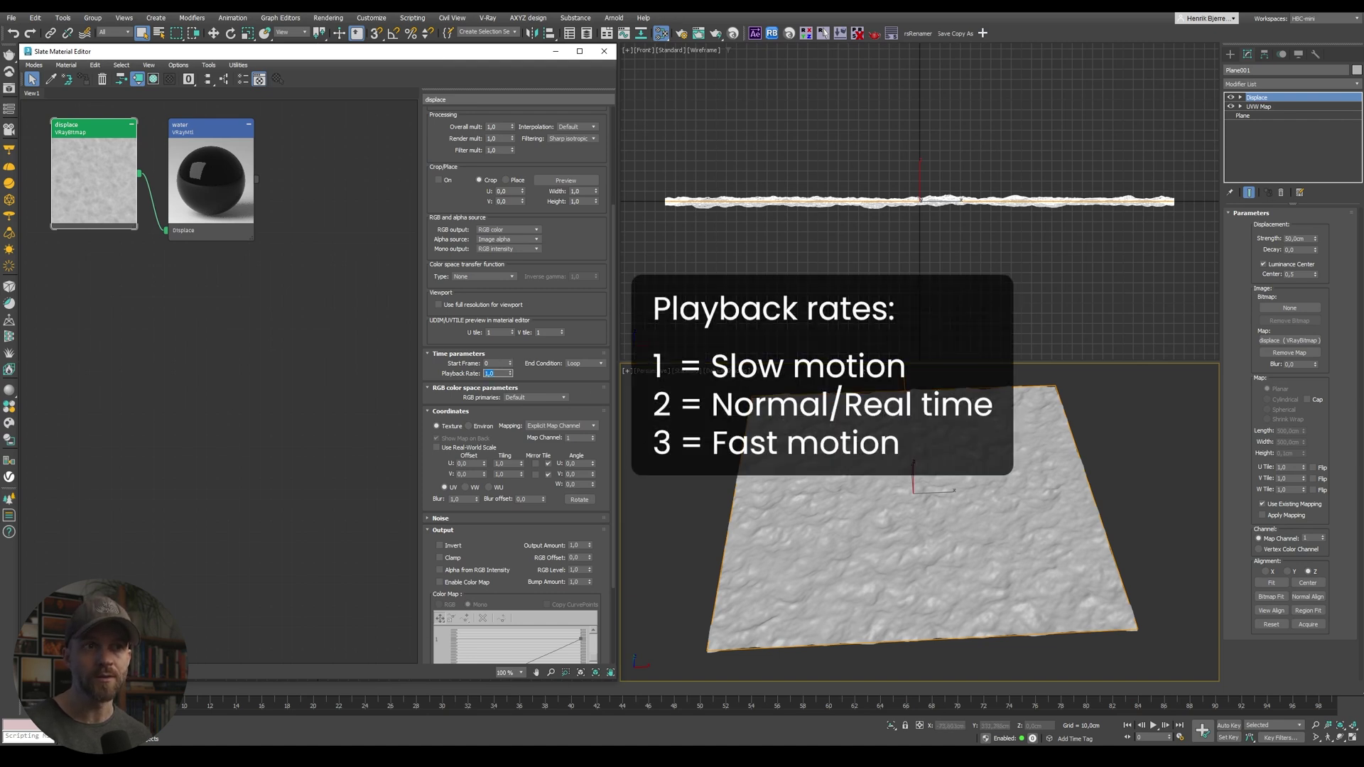
{"action": "type", "text": "2"}
{"action": "key", "text": "Return"}
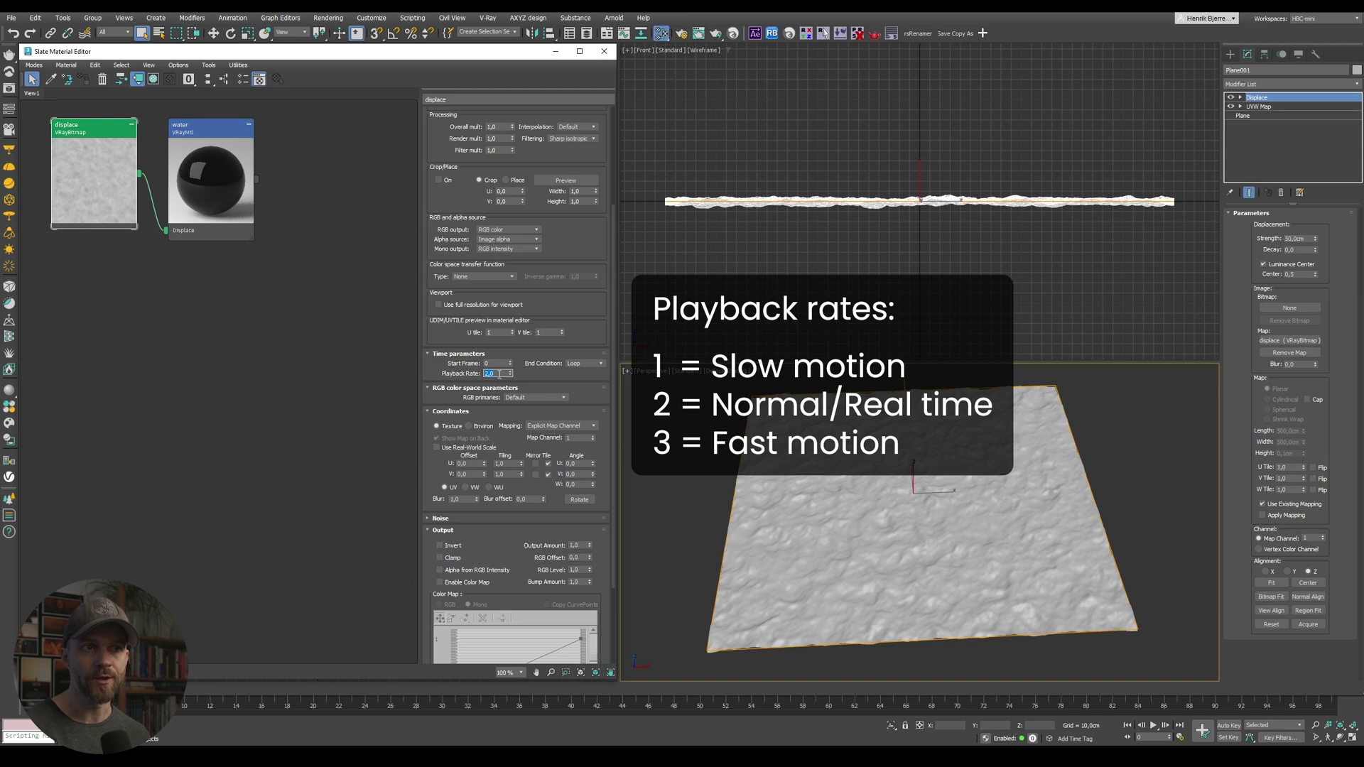
{"action": "left_click", "coordinate": [434, 371]}
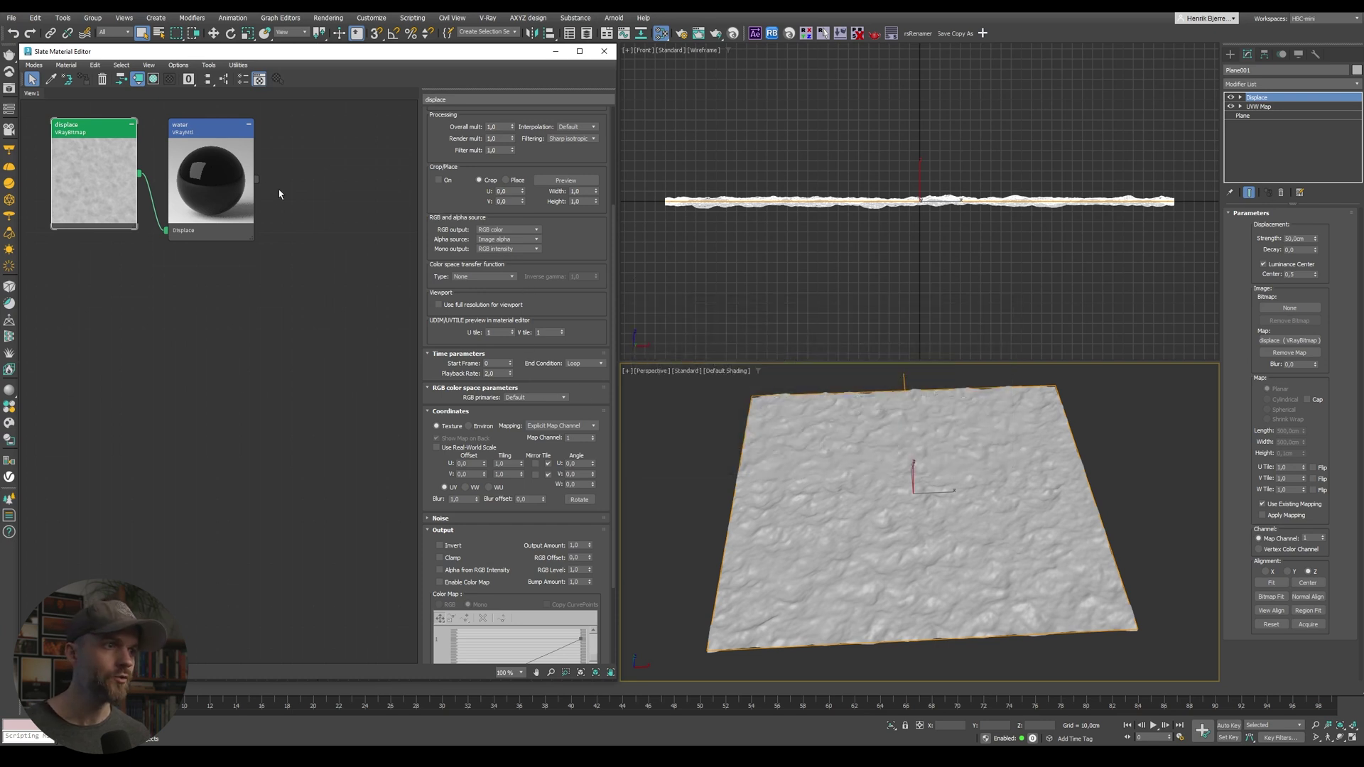
Assign the water material to the plane and display it in object colour.
{"action": "left_click_drag", "start_coordinate": [258, 179], "coordinate": [917, 512]}
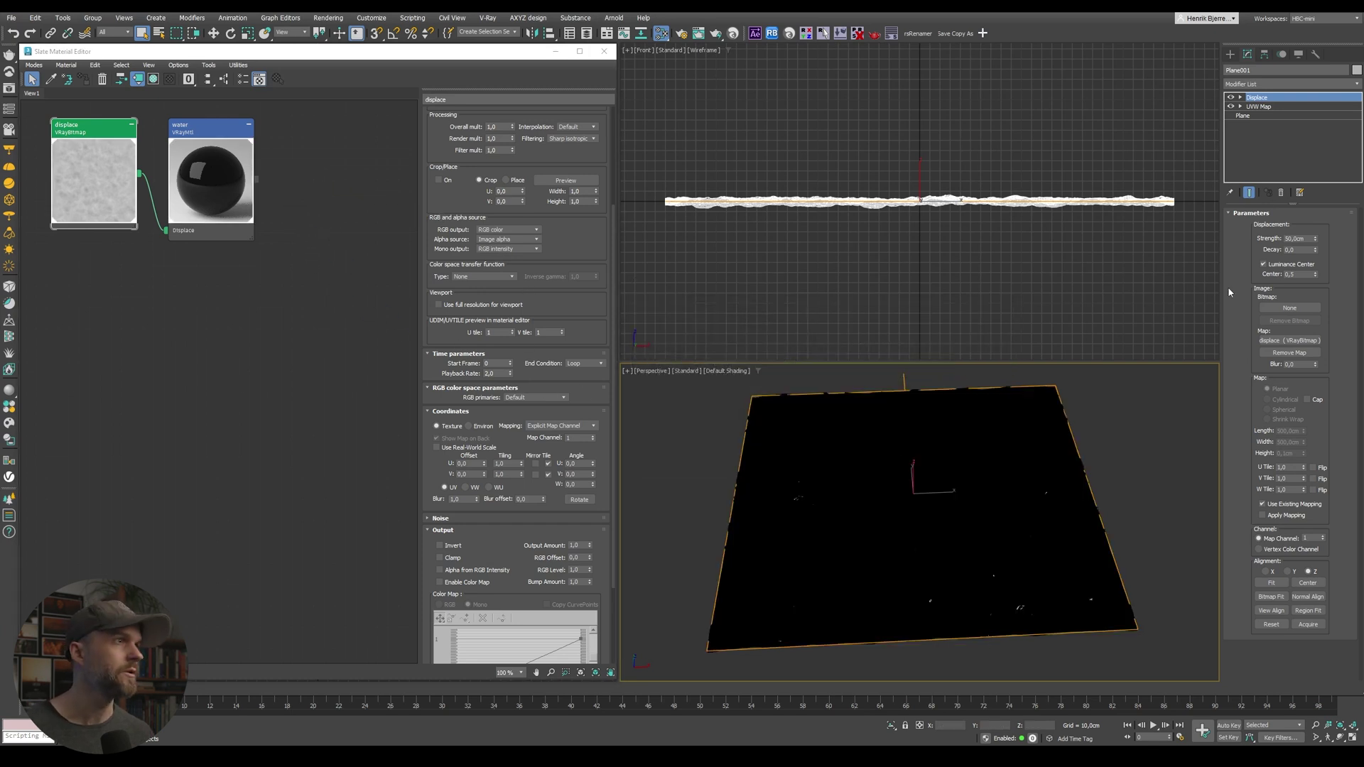
{"action": "left_click", "coordinate": [1299, 54]}
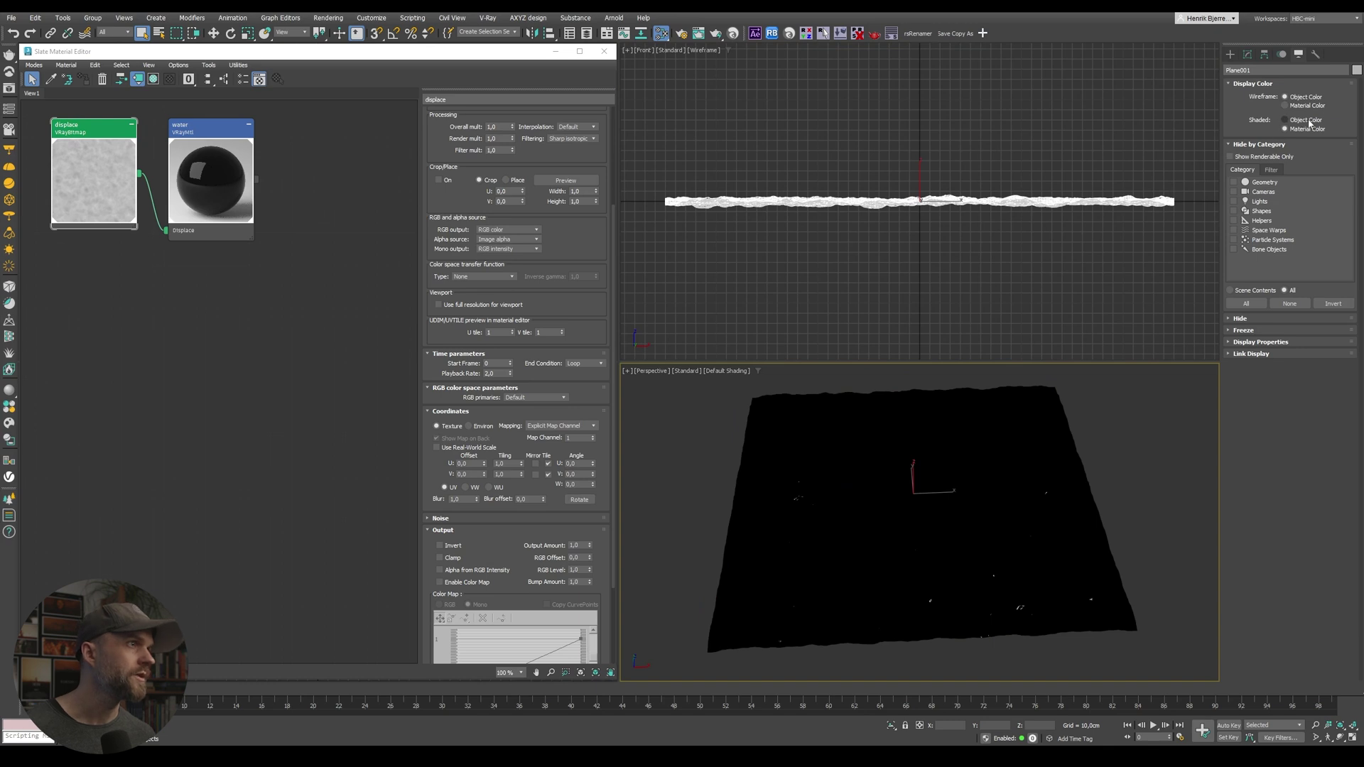
{"action": "left_click", "coordinate": [1306, 121]}
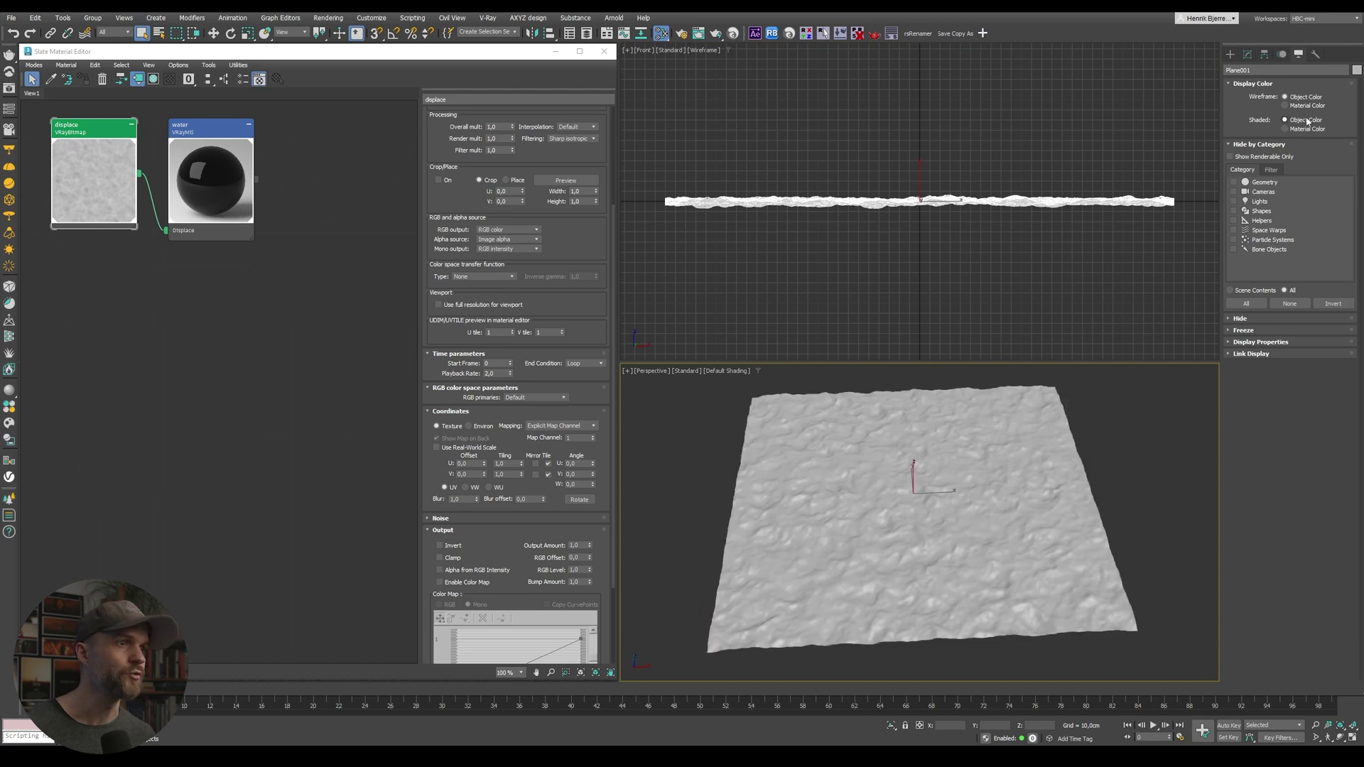
{"action": "scroll", "coordinate": [904, 530], "scroll_direction": "up", "scroll_amount": 2}
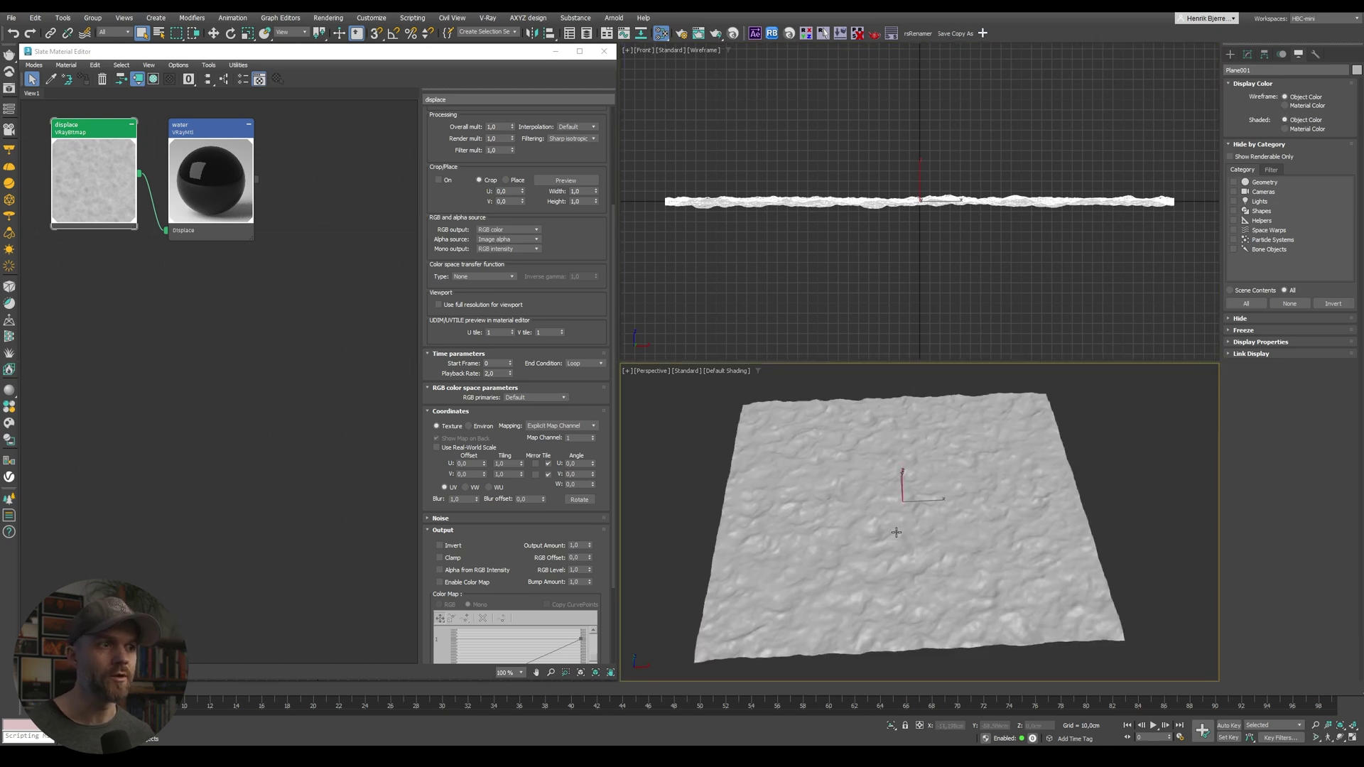
Set the plane's Displace modifier to Off in Renderer.
{"action": "left_click", "coordinate": [604, 51]}
{"action": "left_click", "coordinate": [1248, 54]}
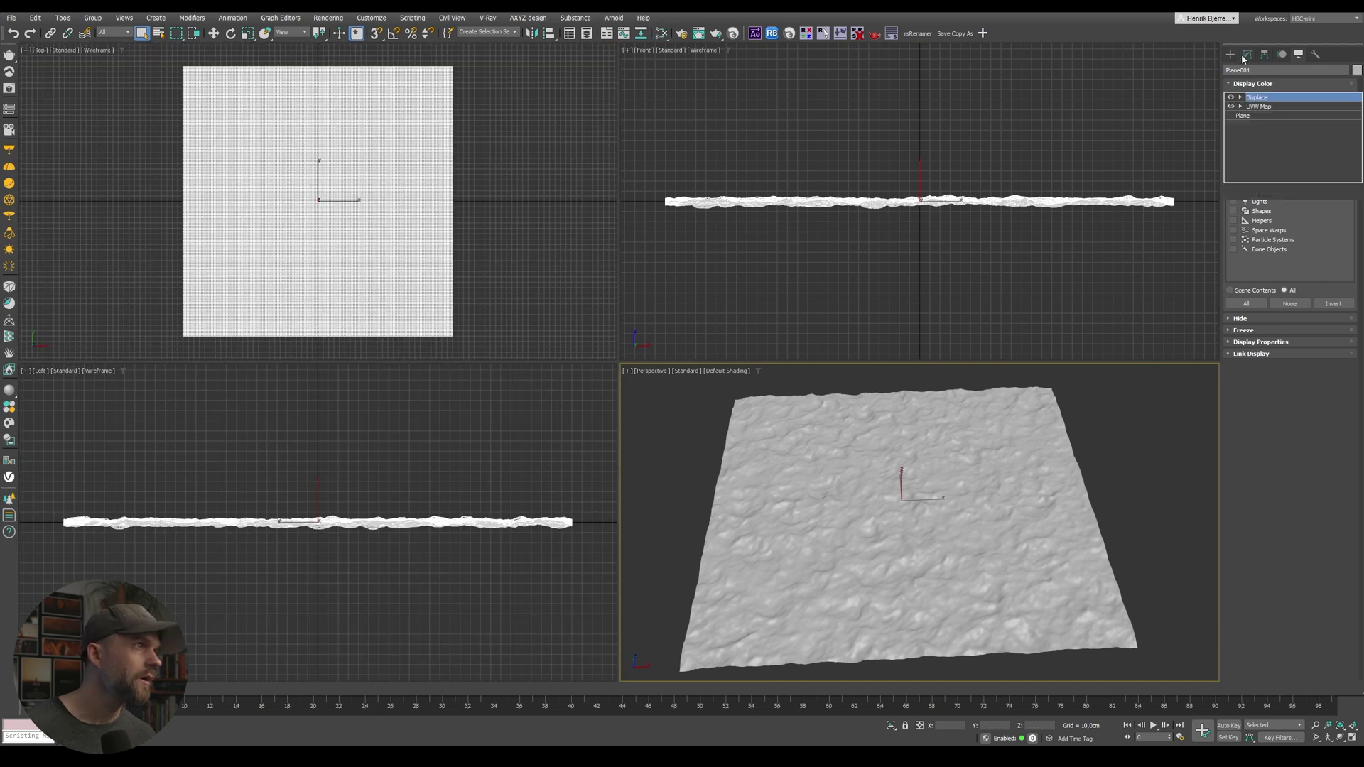
{"action": "right_click", "coordinate": [1278, 99]}
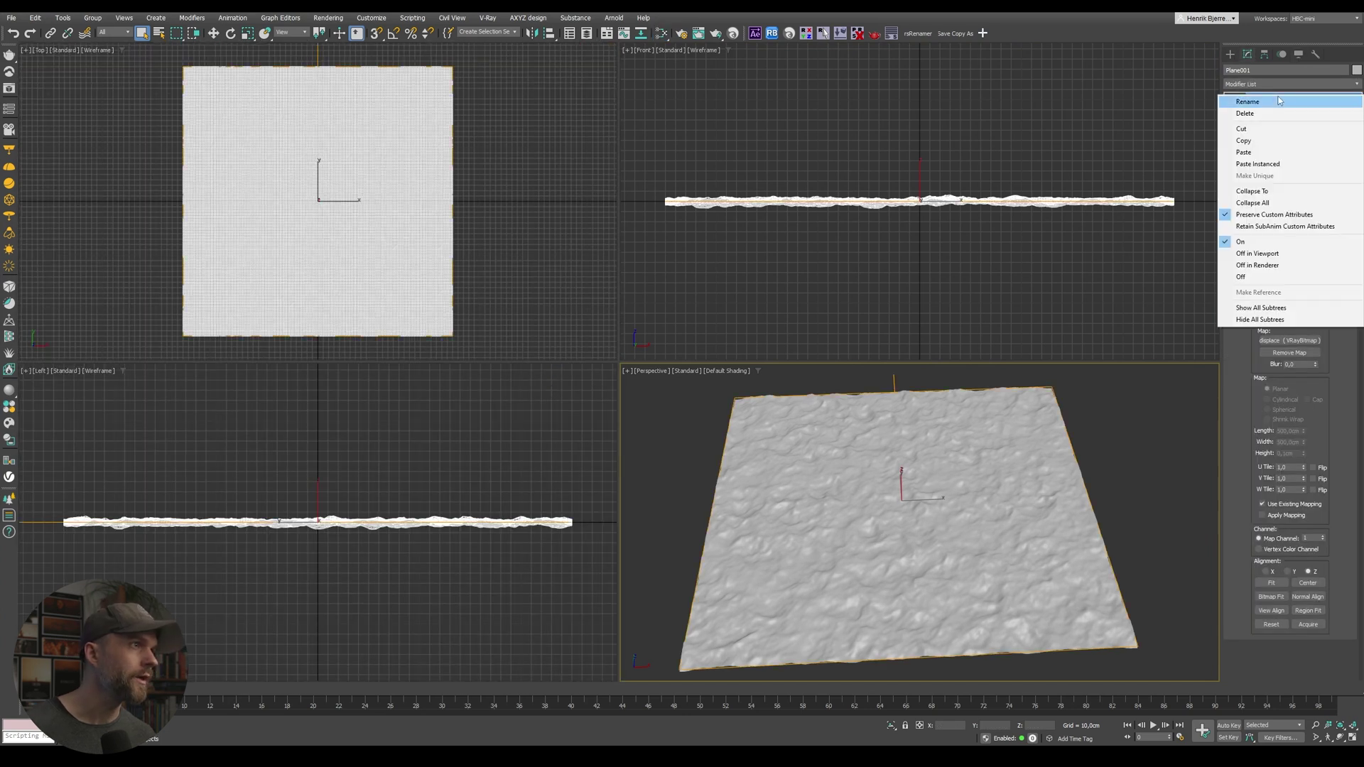
{"action": "left_click", "coordinate": [1261, 265]}
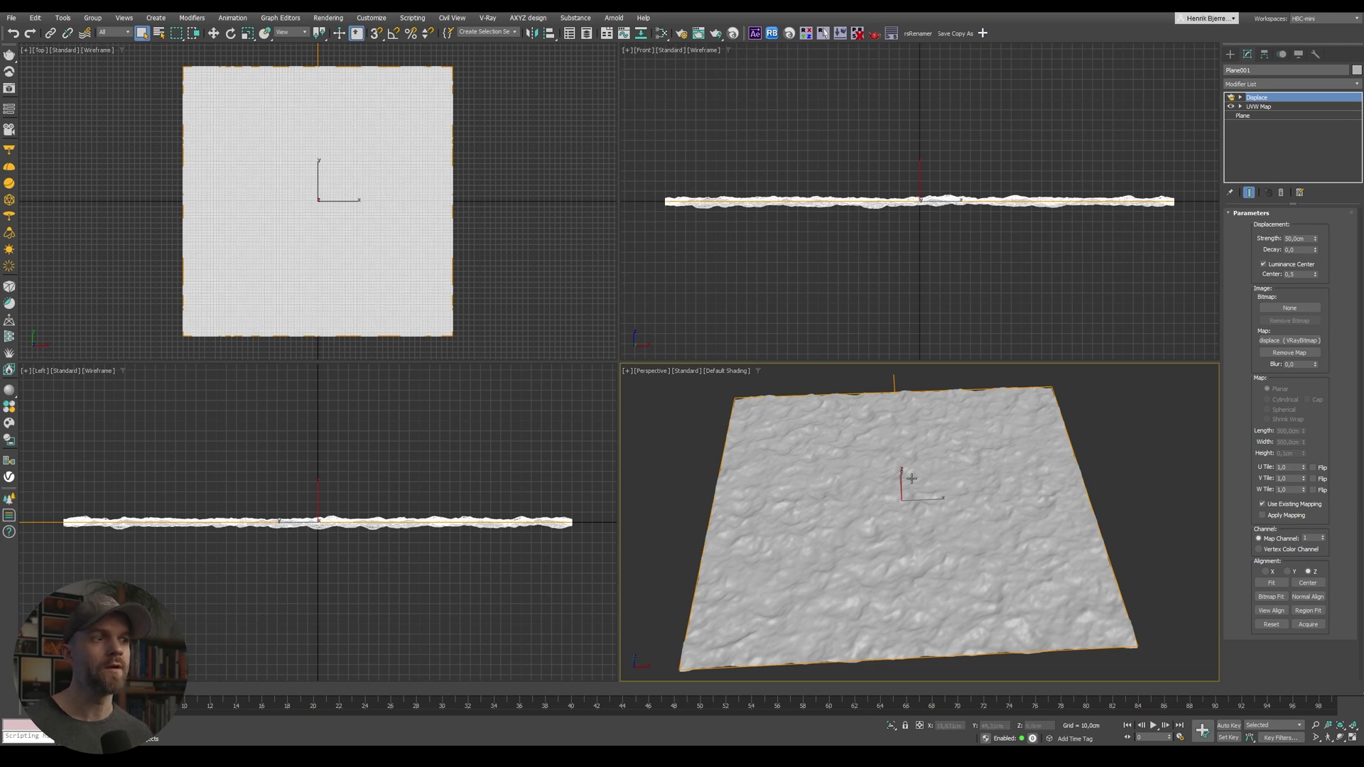
Add a VRayDisplacementMod to the top of the plane's modifier stack.
{"action": "left_click", "coordinate": [1290, 84]}
{"action": "type", "text": "vr"}
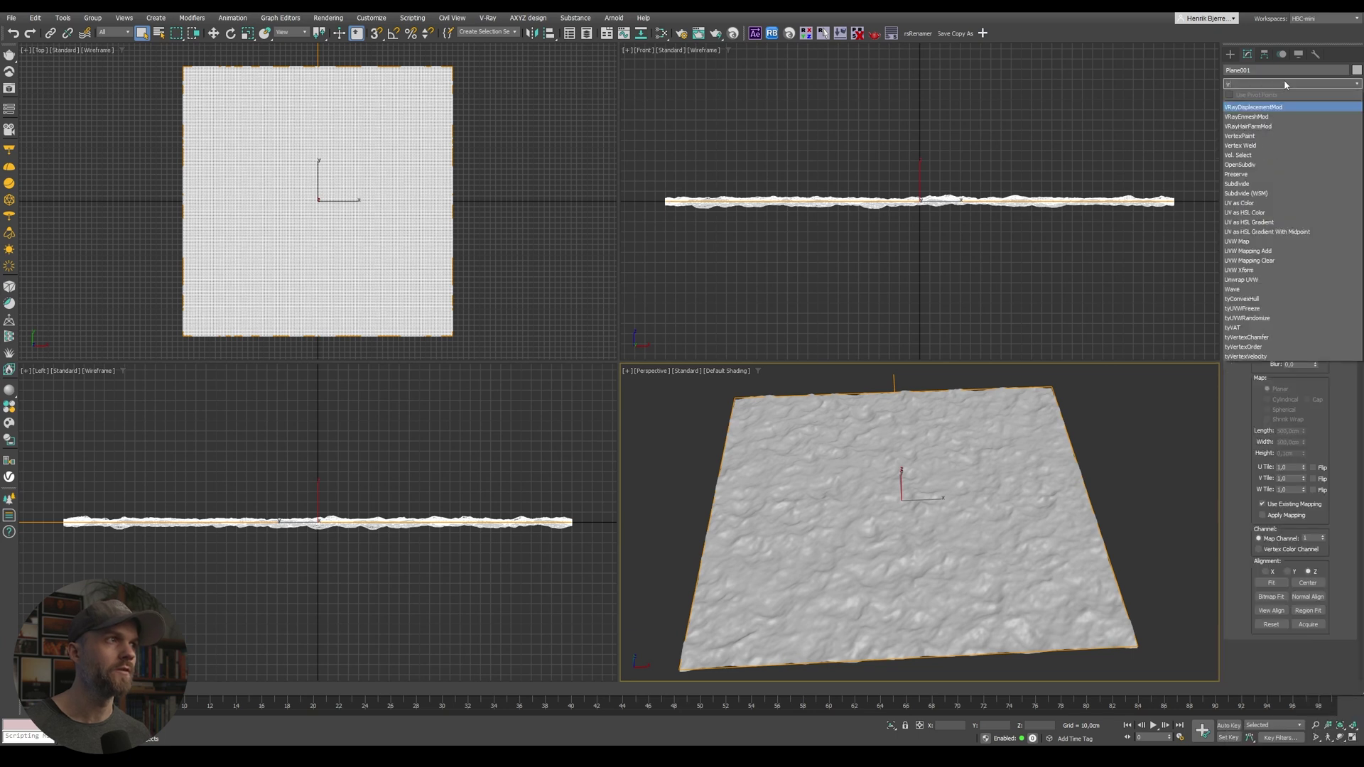
{"action": "left_click", "coordinate": [1254, 107]}
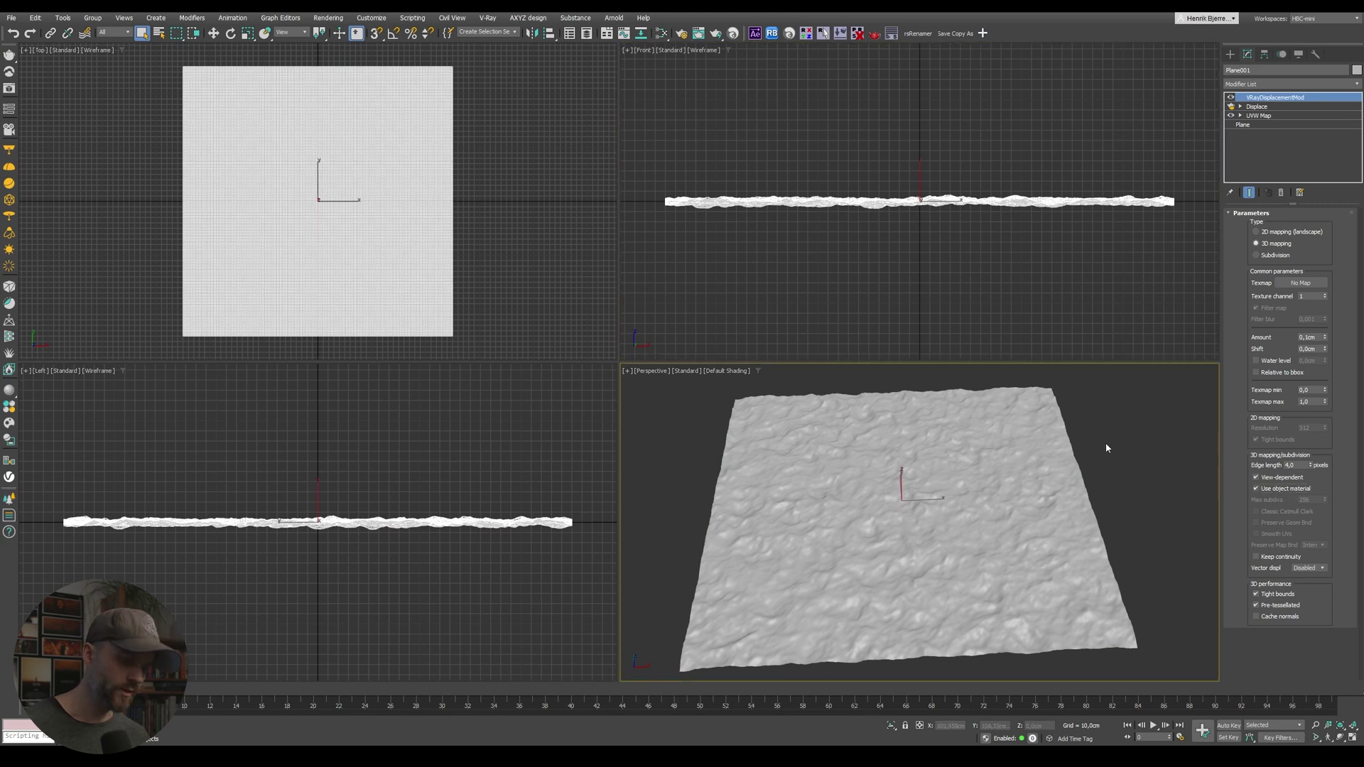
Check the water material's parameters in the Slate editor, then close it.
{"action": "key", "text": "m"}
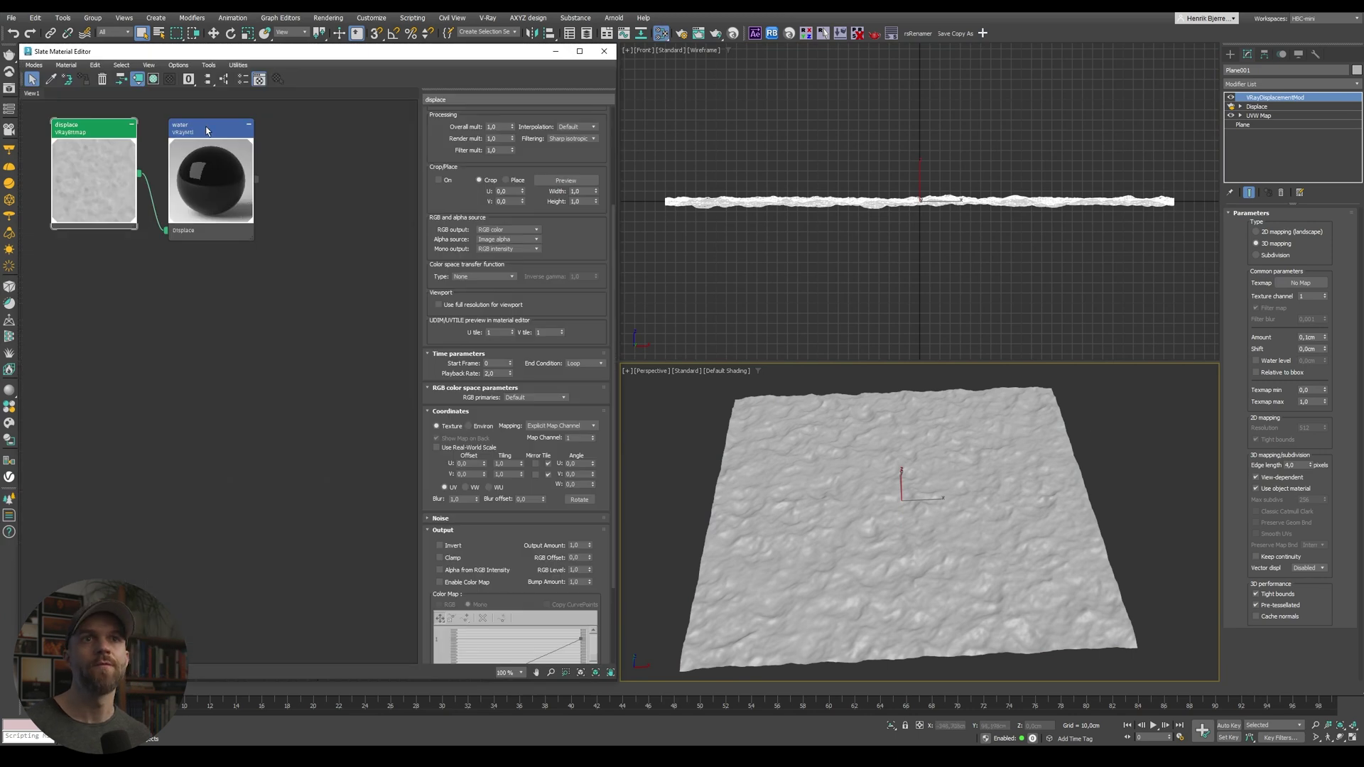
{"action": "left_click", "coordinate": [207, 130]}
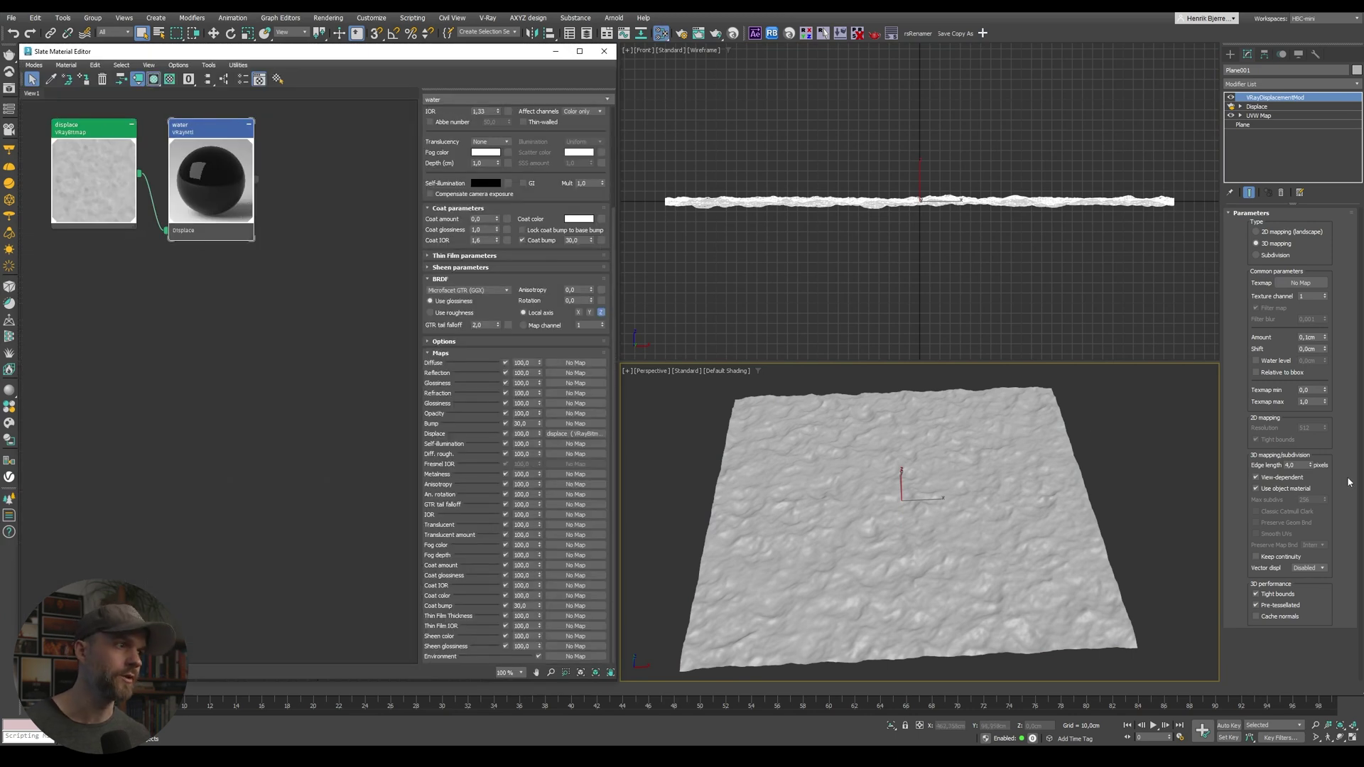
{"action": "left_click", "coordinate": [604, 51]}
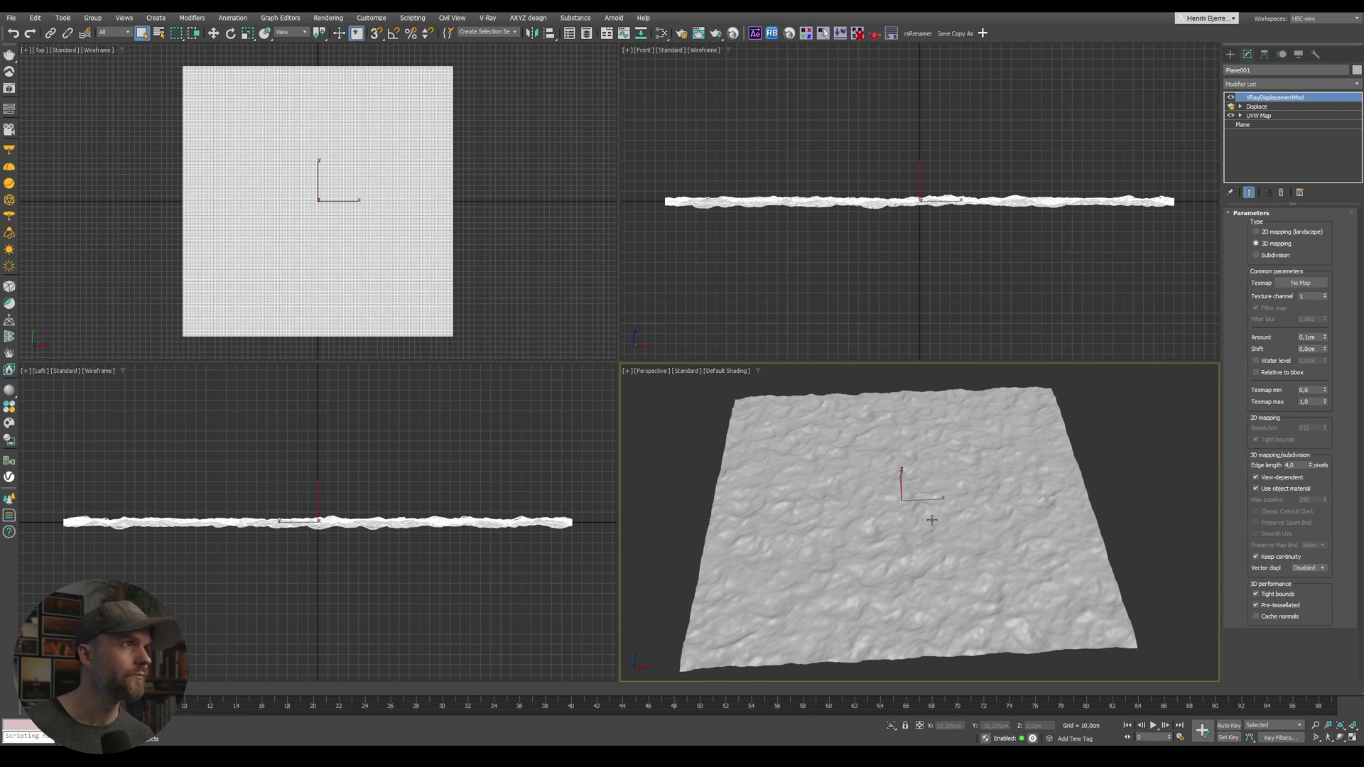
Place a VRaySun angled down at the plane centre, declining the VRaySky environment.
{"action": "left_click", "coordinate": [10, 250]}
{"action": "left_click_drag", "start_coordinate": [350, 526], "coordinate": [352, 551]}
{"action": "scroll", "coordinate": [354, 555], "scroll_direction": "down", "scroll_amount": 3}
{"action": "left_click_drag", "start_coordinate": [128, 405], "coordinate": [307, 587]}
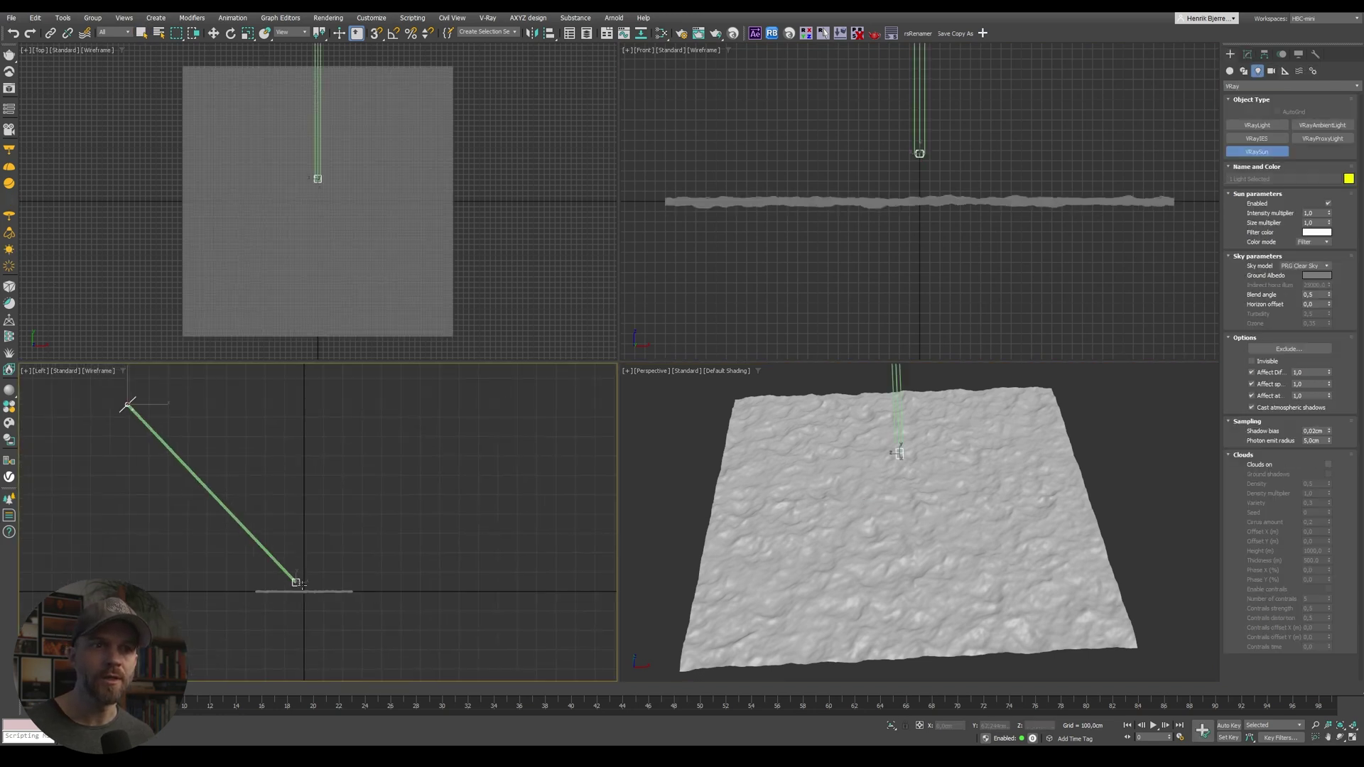
{"action": "left_click", "coordinate": [715, 411]}
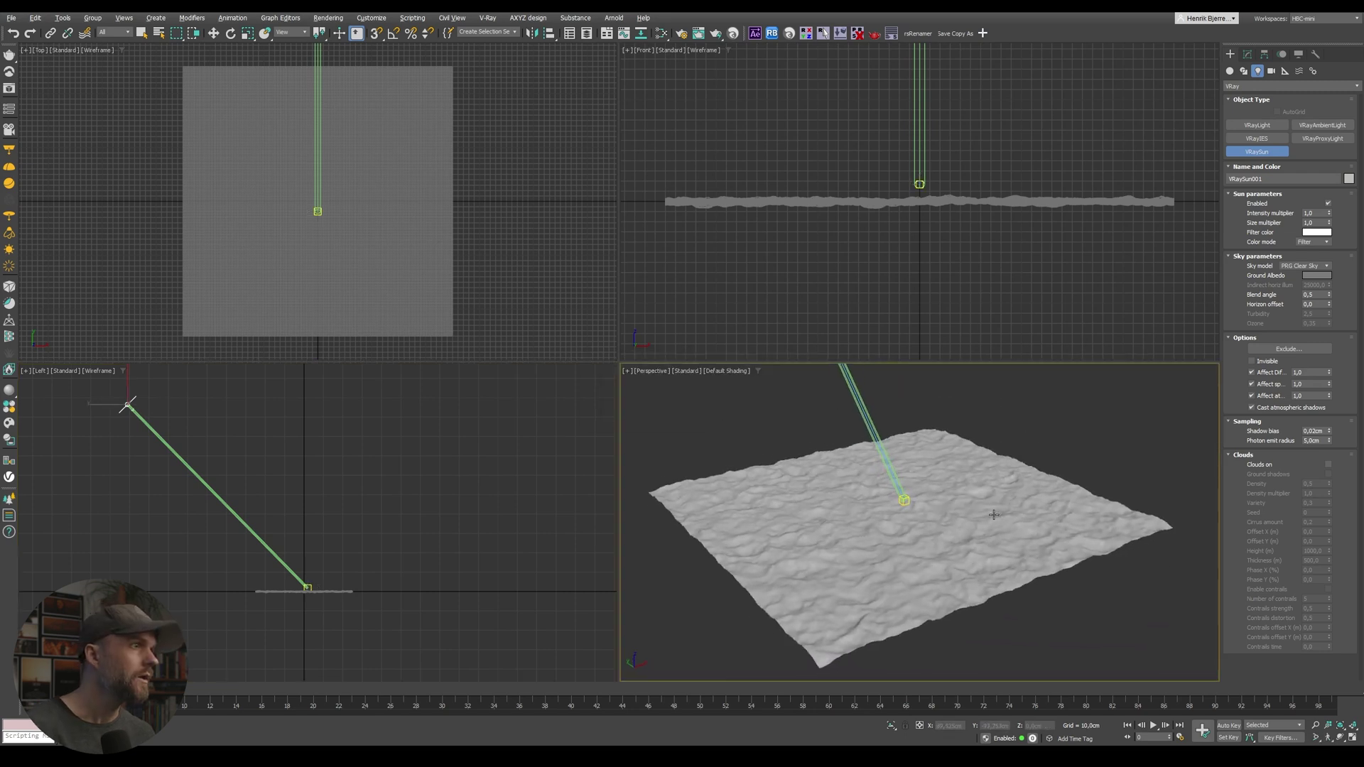
{"action": "middle_click_drag", "start_coordinate": [924, 511], "coordinate": [966, 497], "text": "alt"}
Set the sun's intensity multiplier to 0,05.
{"action": "left_click", "coordinate": [1247, 54]}
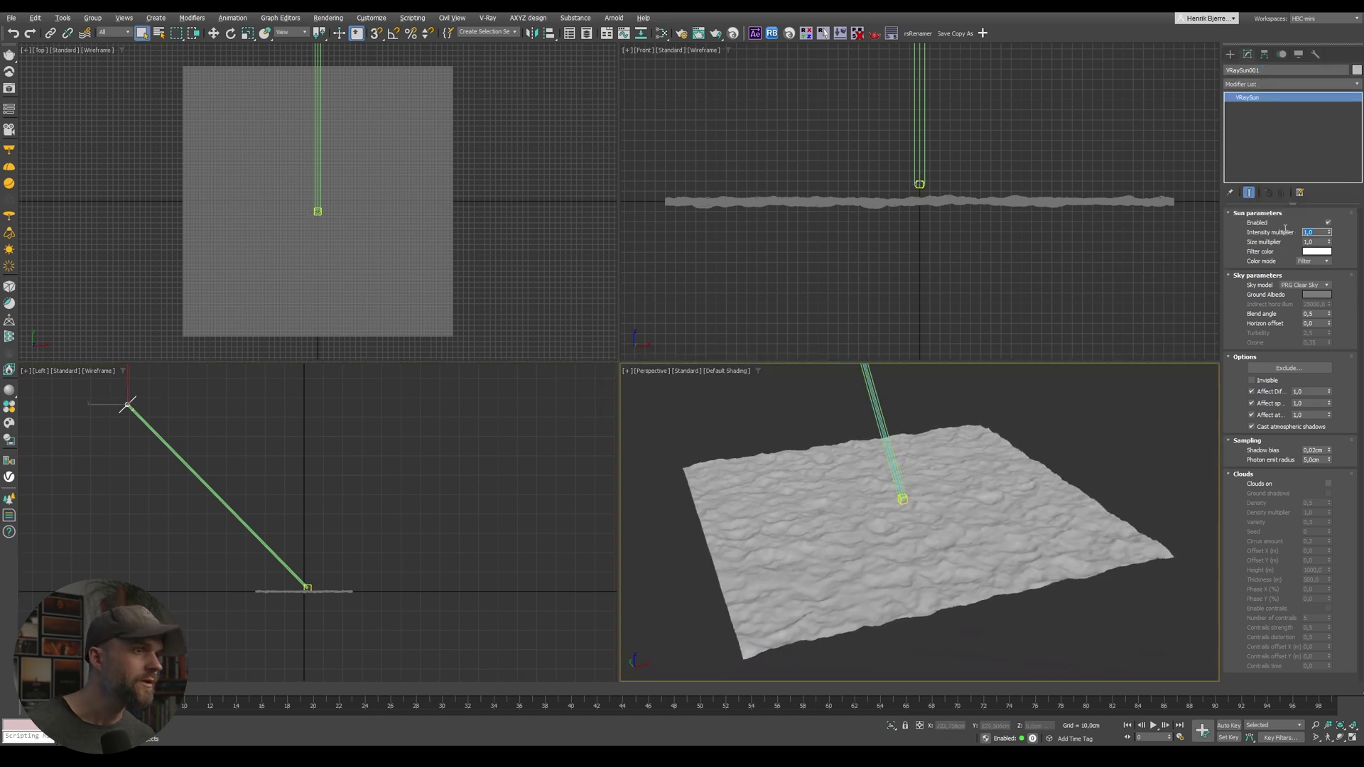
{"action": "type", "text": "0,05"}
{"action": "key", "text": "Return"}
{"action": "middle_click_drag", "start_coordinate": [1107, 492], "coordinate": [1058, 528], "text": "alt"}
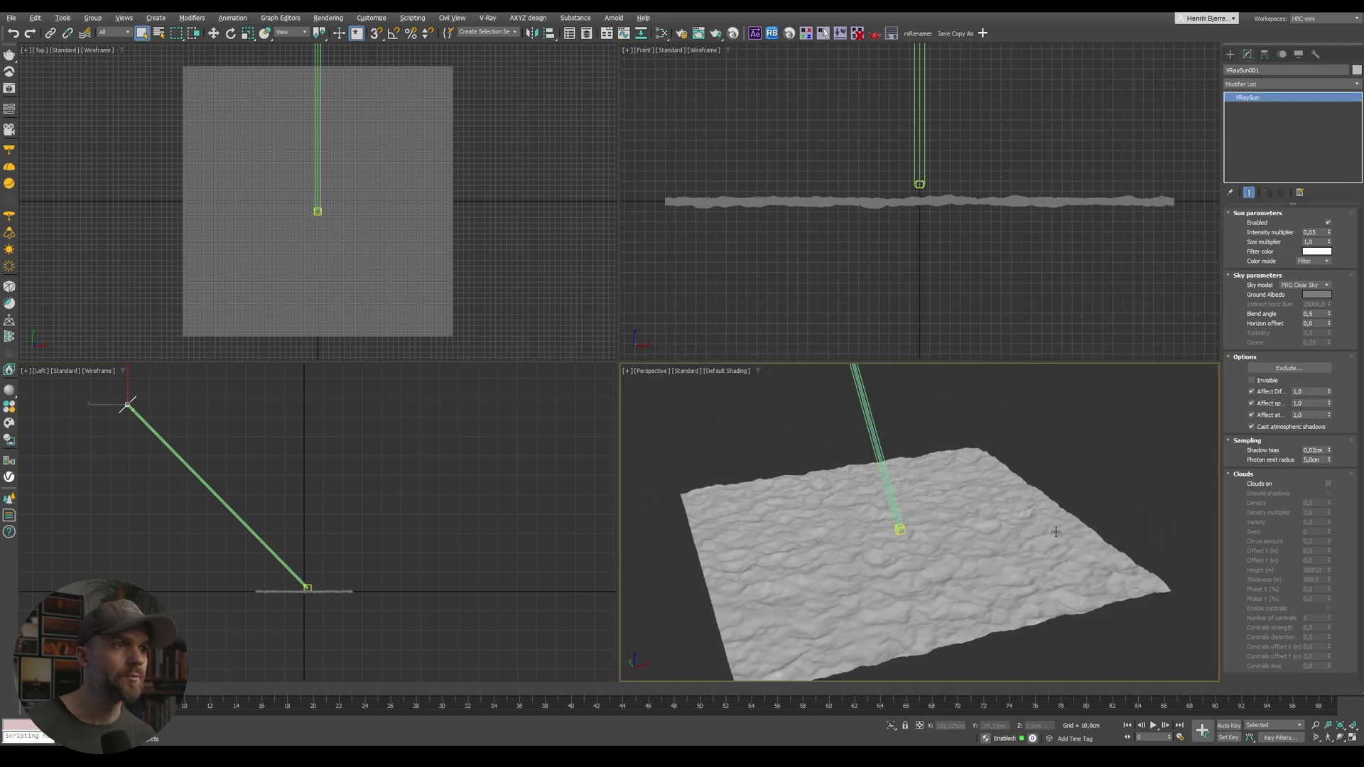
Render the scene in the V-Ray Frame Buffer and enlarge the top viewports.
{"action": "key", "text": "shift+q"}
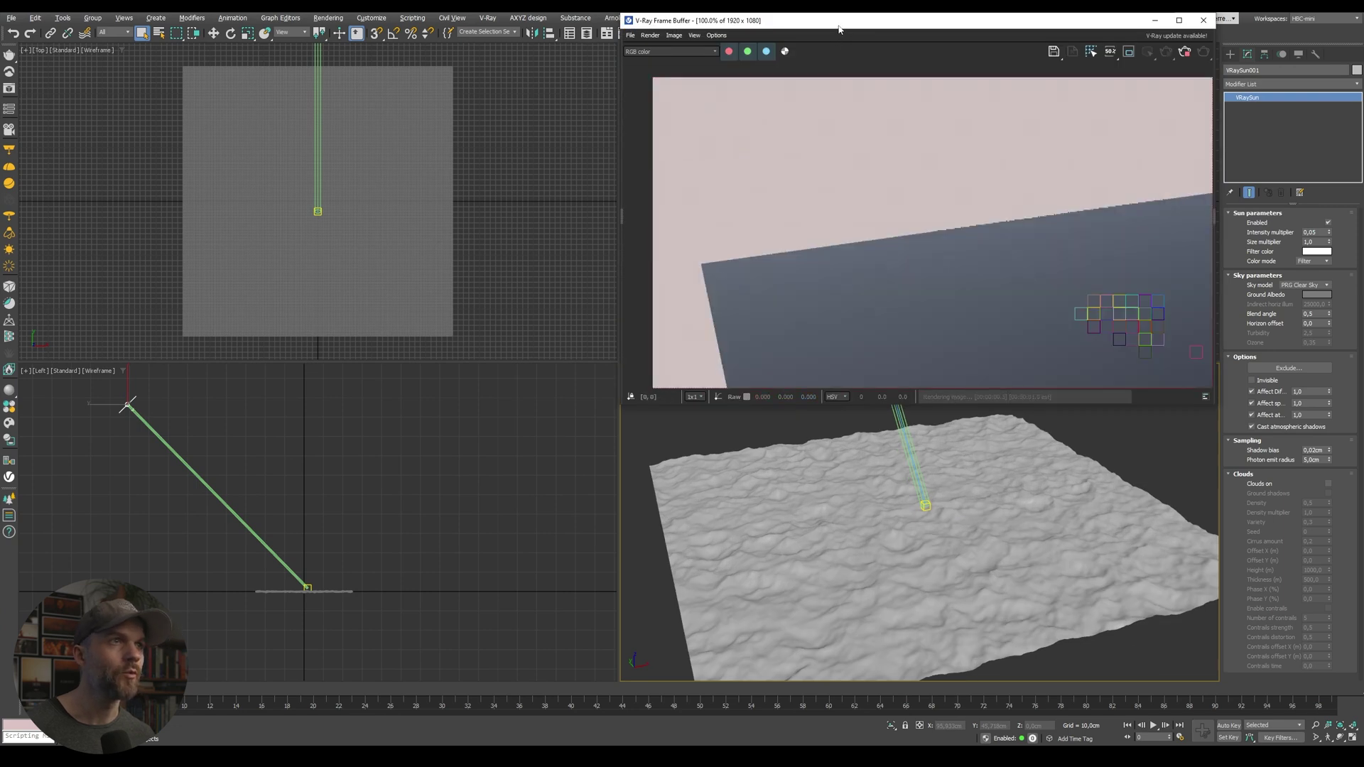
{"action": "left_click_drag", "start_coordinate": [839, 32], "coordinate": [835, 65]}
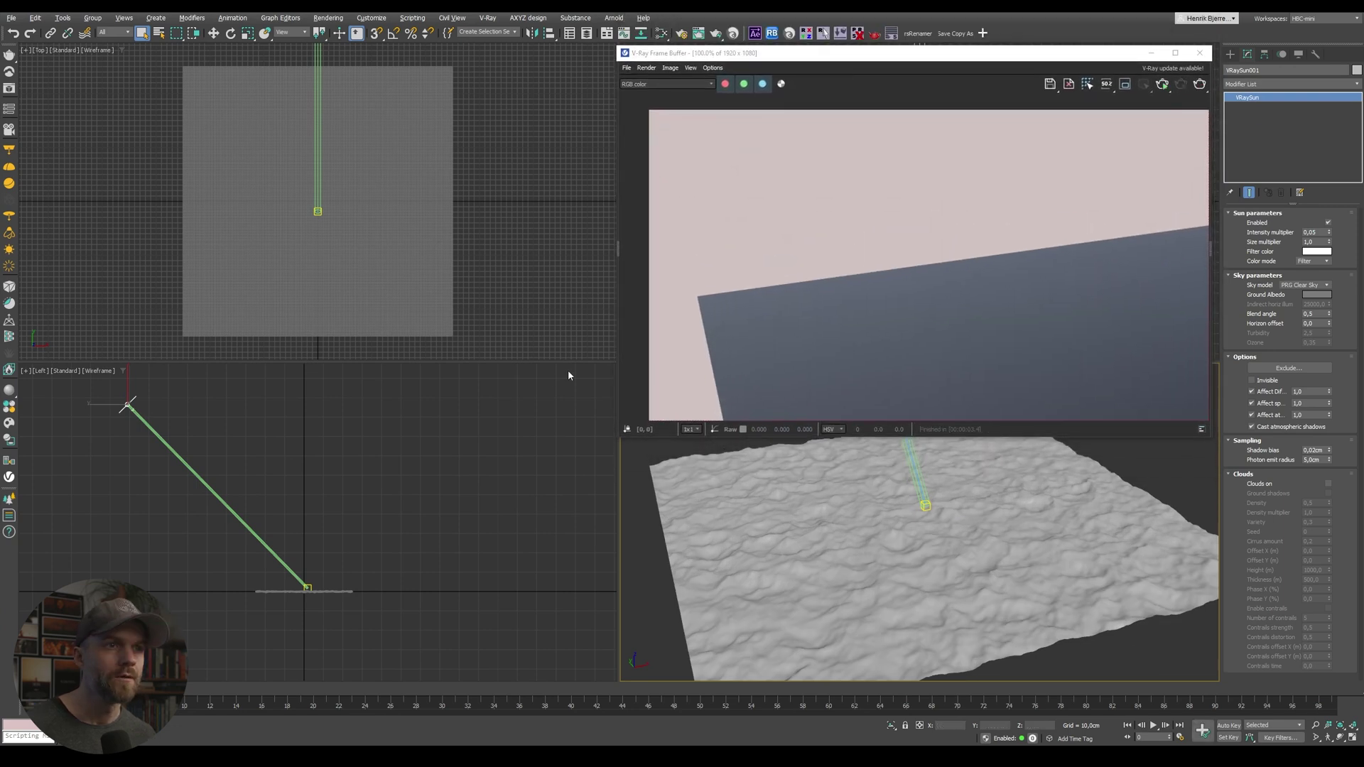
{"action": "left_click_drag", "start_coordinate": [567, 362], "coordinate": [561, 441]}
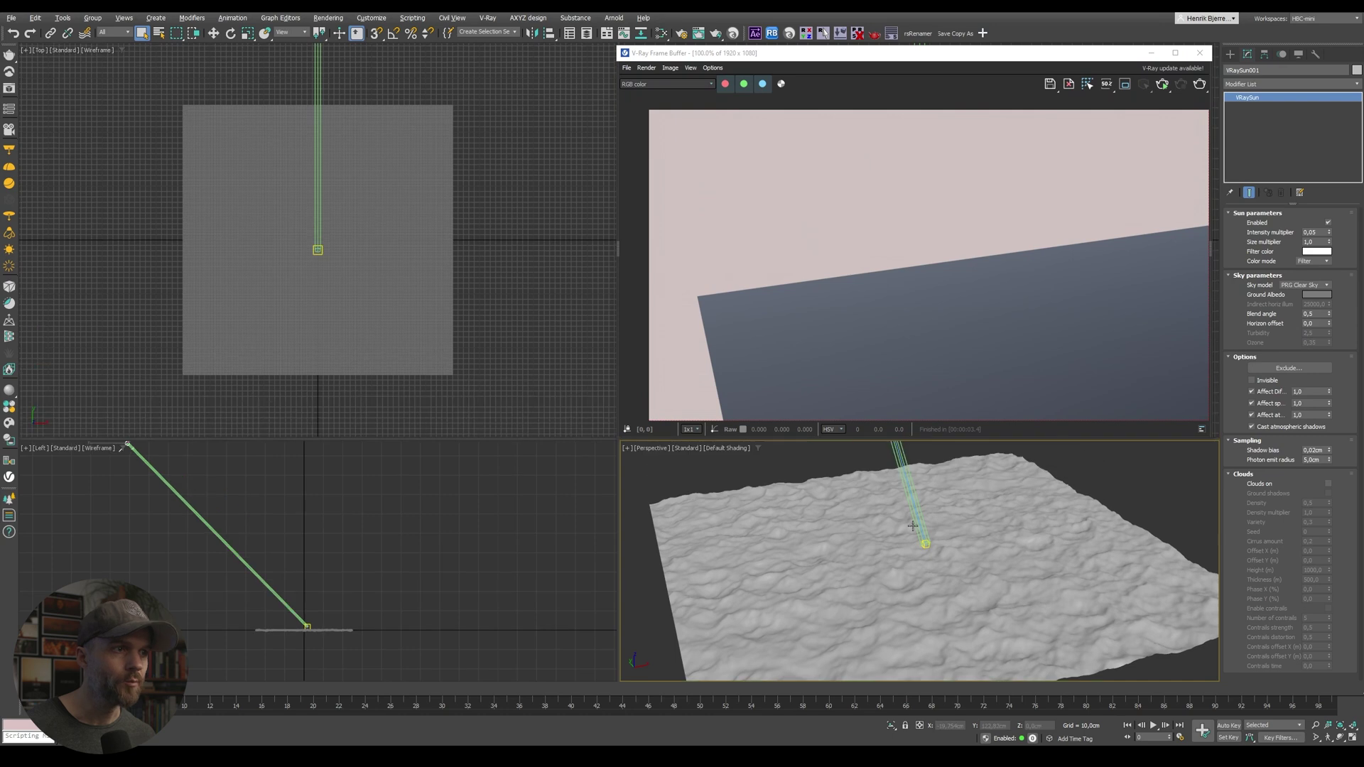
Set the plane's V-Ray displacement Amount to 50 cm.
{"action": "left_click_drag", "start_coordinate": [1104, 530], "coordinate": [1105, 532]}
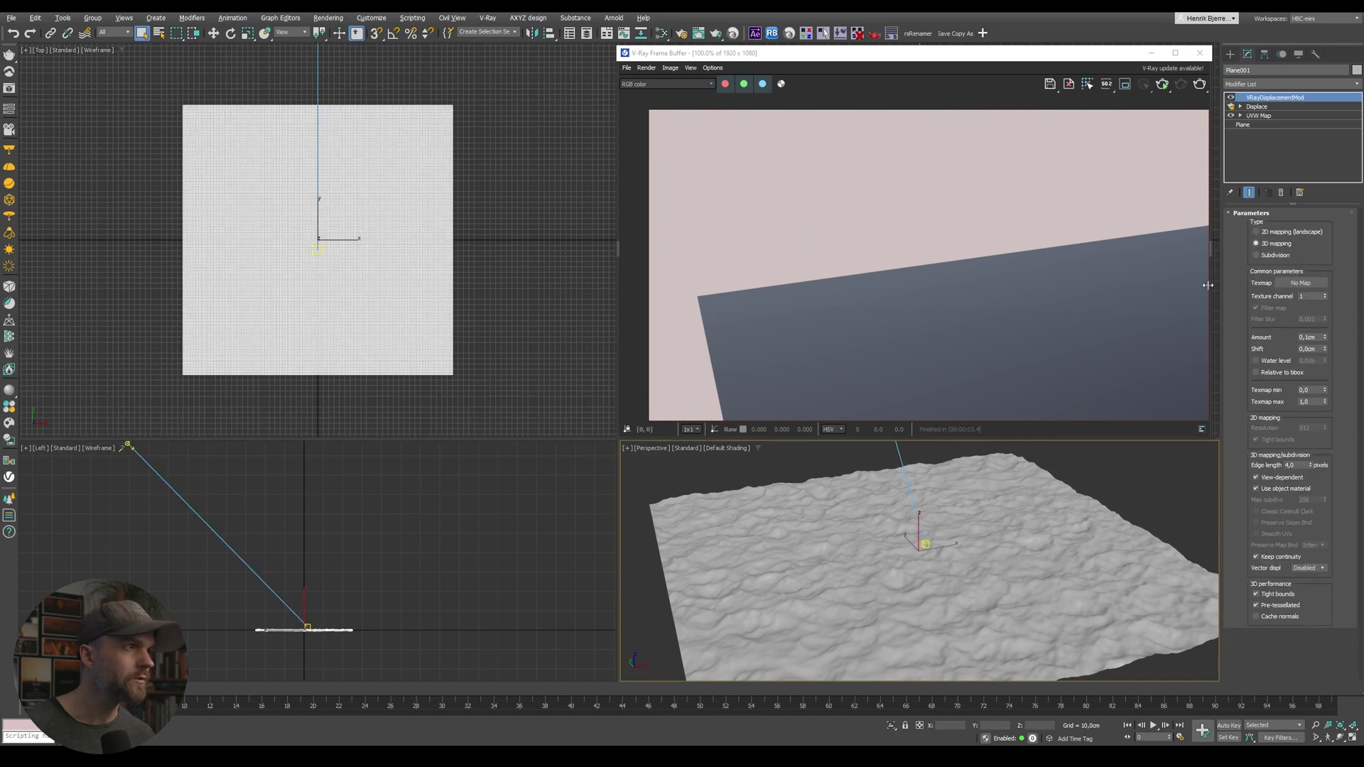
{"action": "left_click", "coordinate": [1300, 107]}
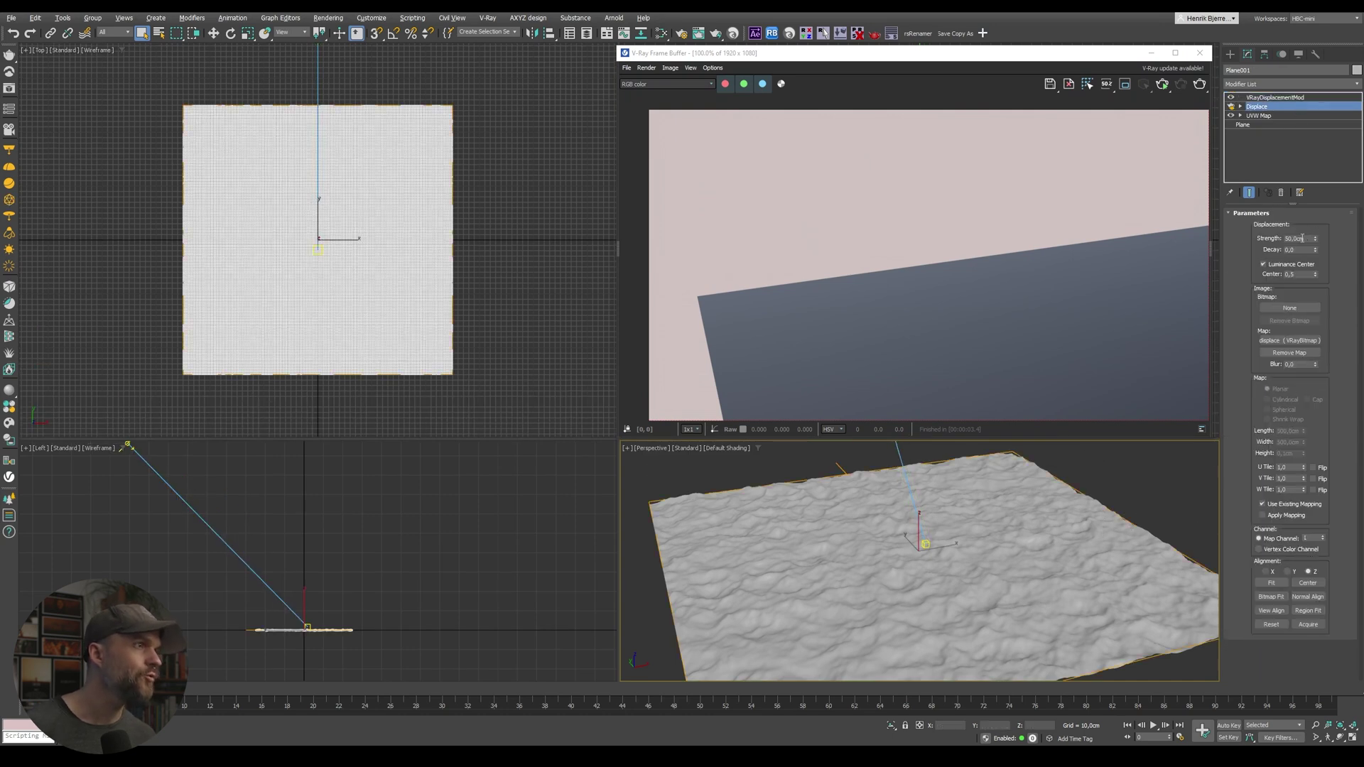
{"action": "left_click", "coordinate": [1275, 98]}
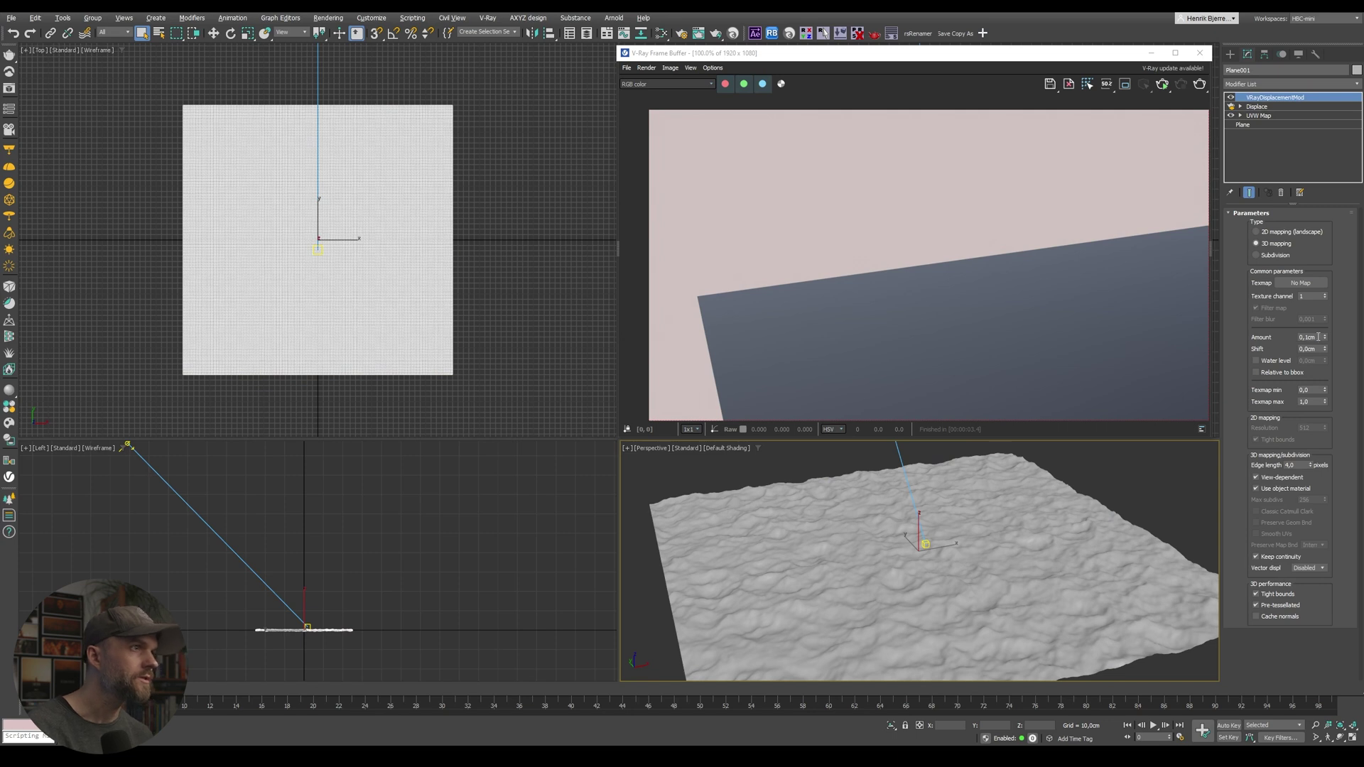
{"action": "type", "text": "50"}
{"action": "key", "text": "Return"}
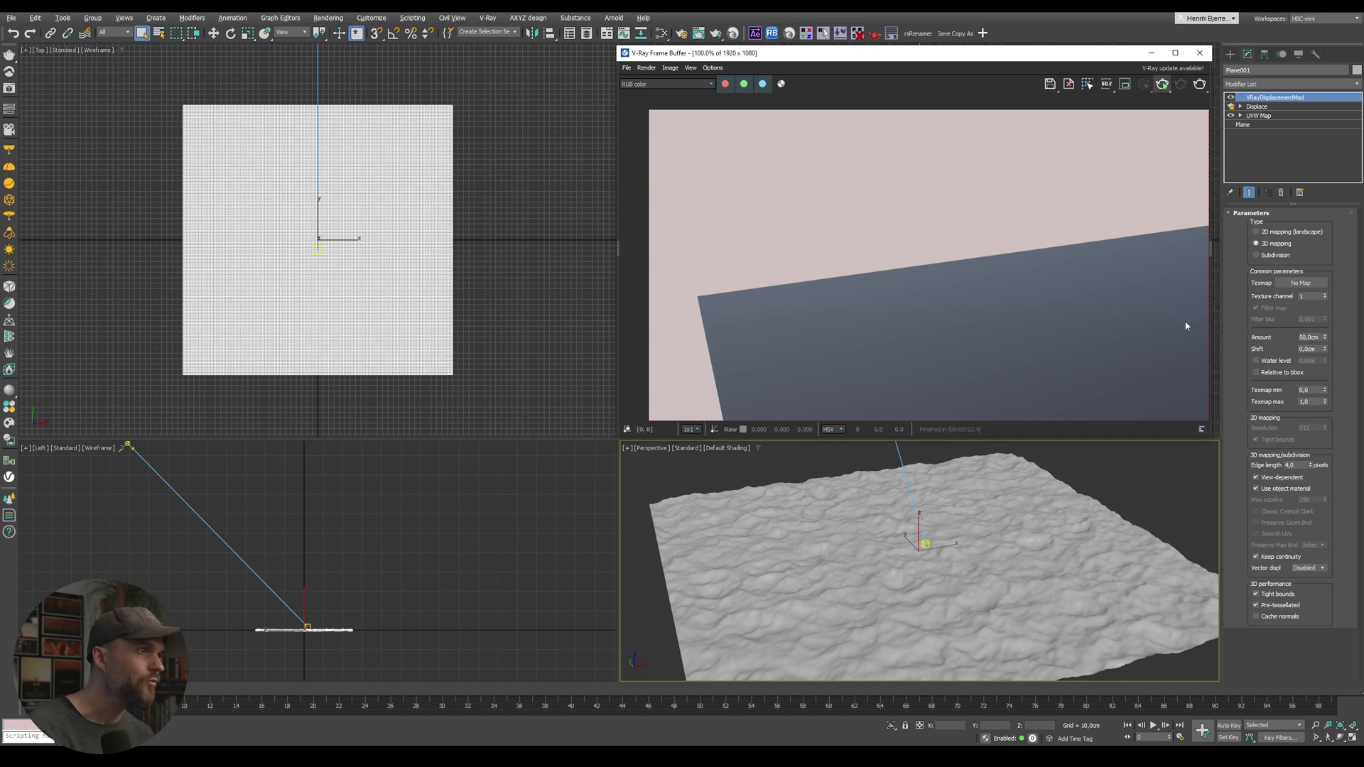
{"action": "left_click", "coordinate": [1162, 84]}
Set the V-Ray displacement Shift to -25 cm and open the V-Ray Light Lister.
{"action": "double_click", "coordinate": [1314, 348]}
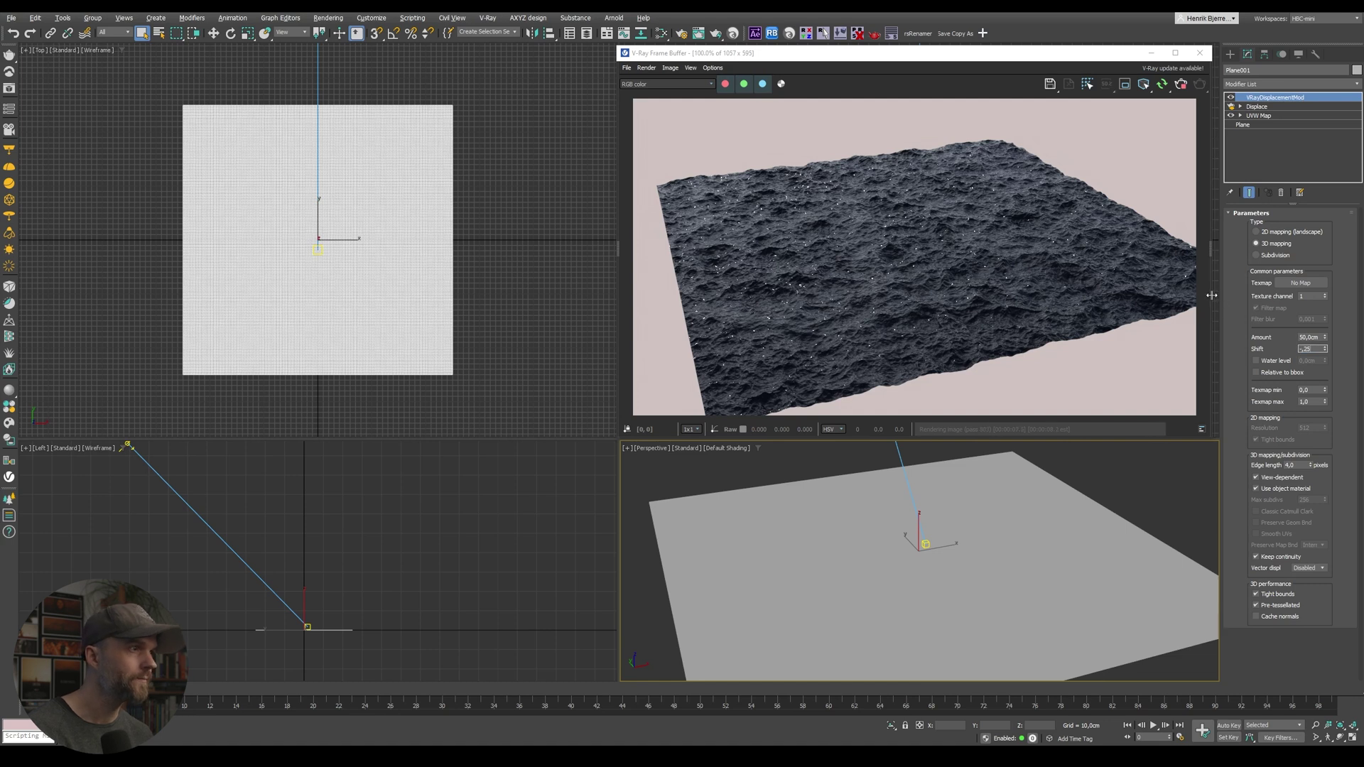
{"action": "key", "text": "BackSpace"}
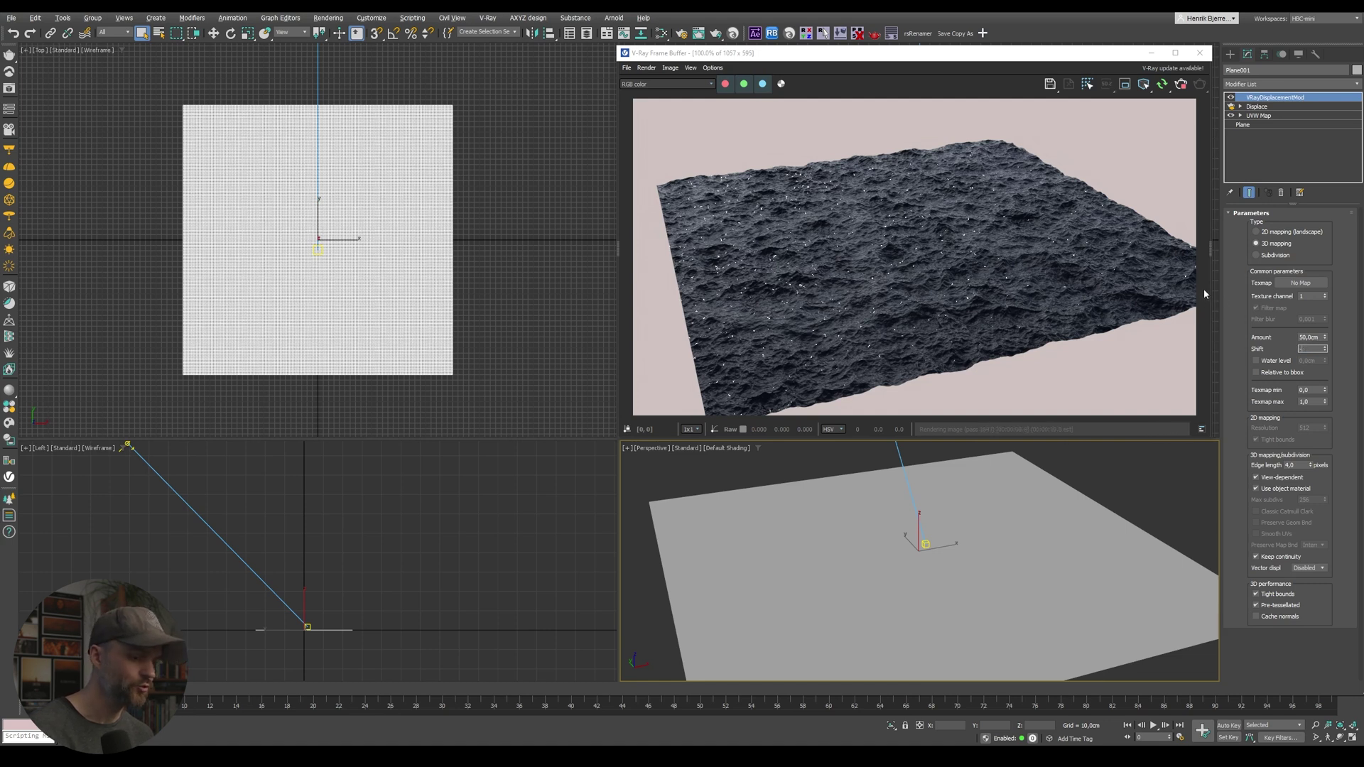
{"action": "type", "text": "25"}
{"action": "key", "text": "Return"}
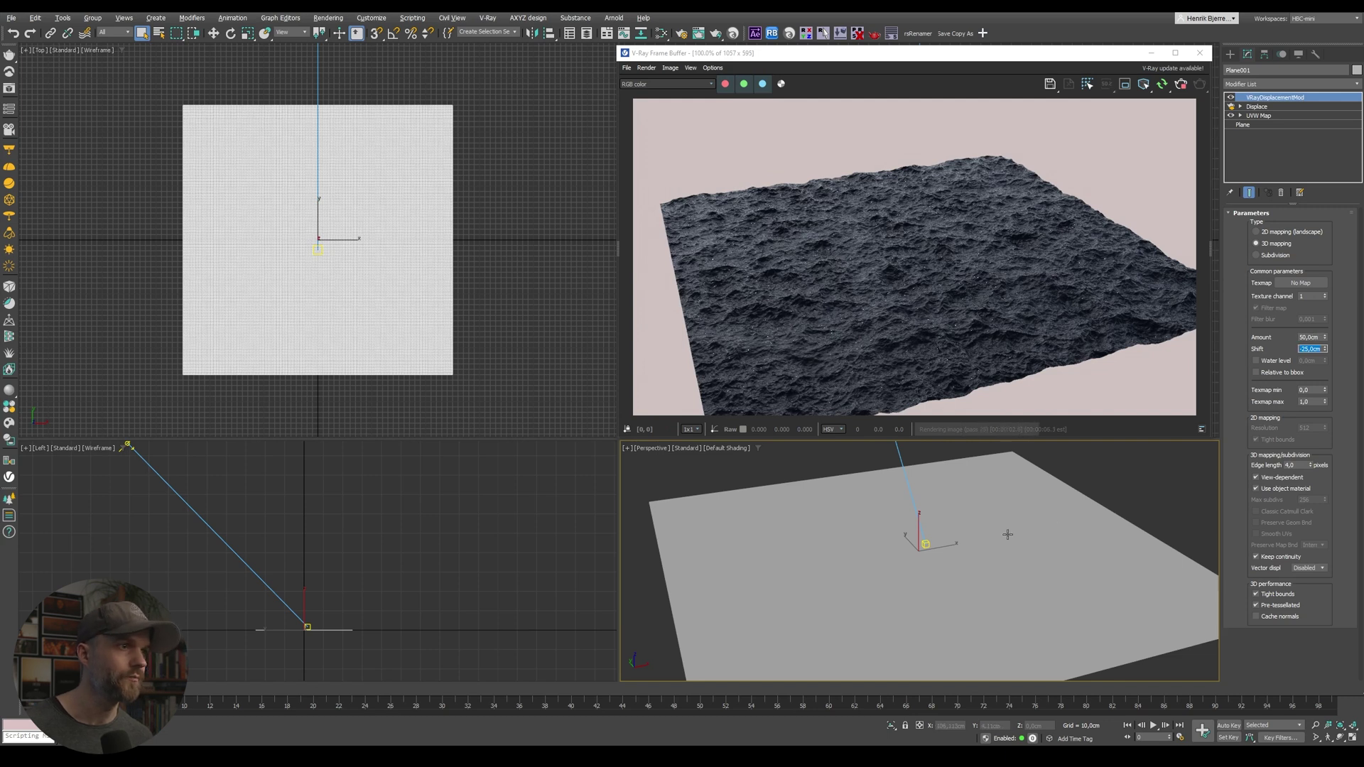
{"action": "middle_click_drag", "start_coordinate": [995, 552], "coordinate": [980, 575], "text": "alt"}
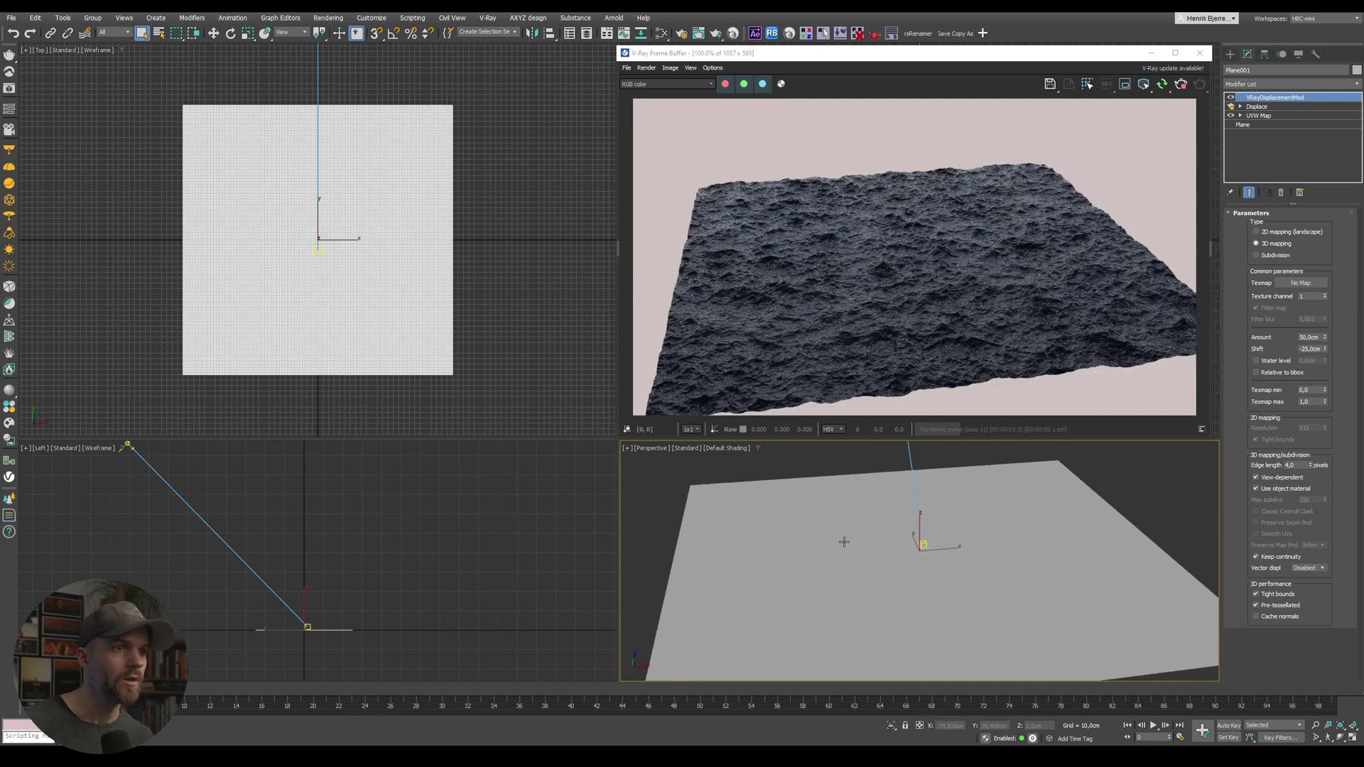
{"action": "left_click", "coordinate": [143, 469]}
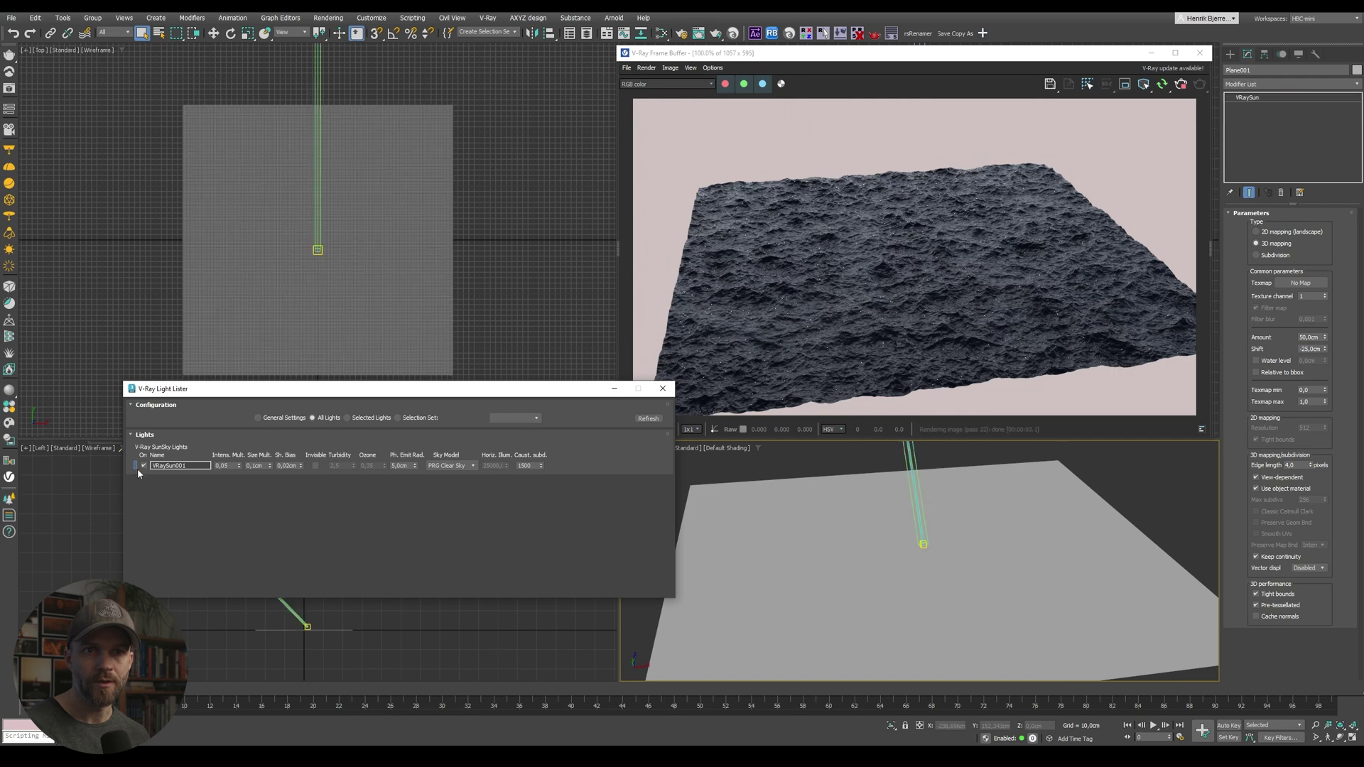
Close the V-Ray Light Lister and reselect the Plane001 water plane in the viewport.
{"action": "left_click", "coordinate": [665, 389]}
{"action": "scroll", "coordinate": [970, 568], "scroll_direction": "up", "scroll_amount": 1}
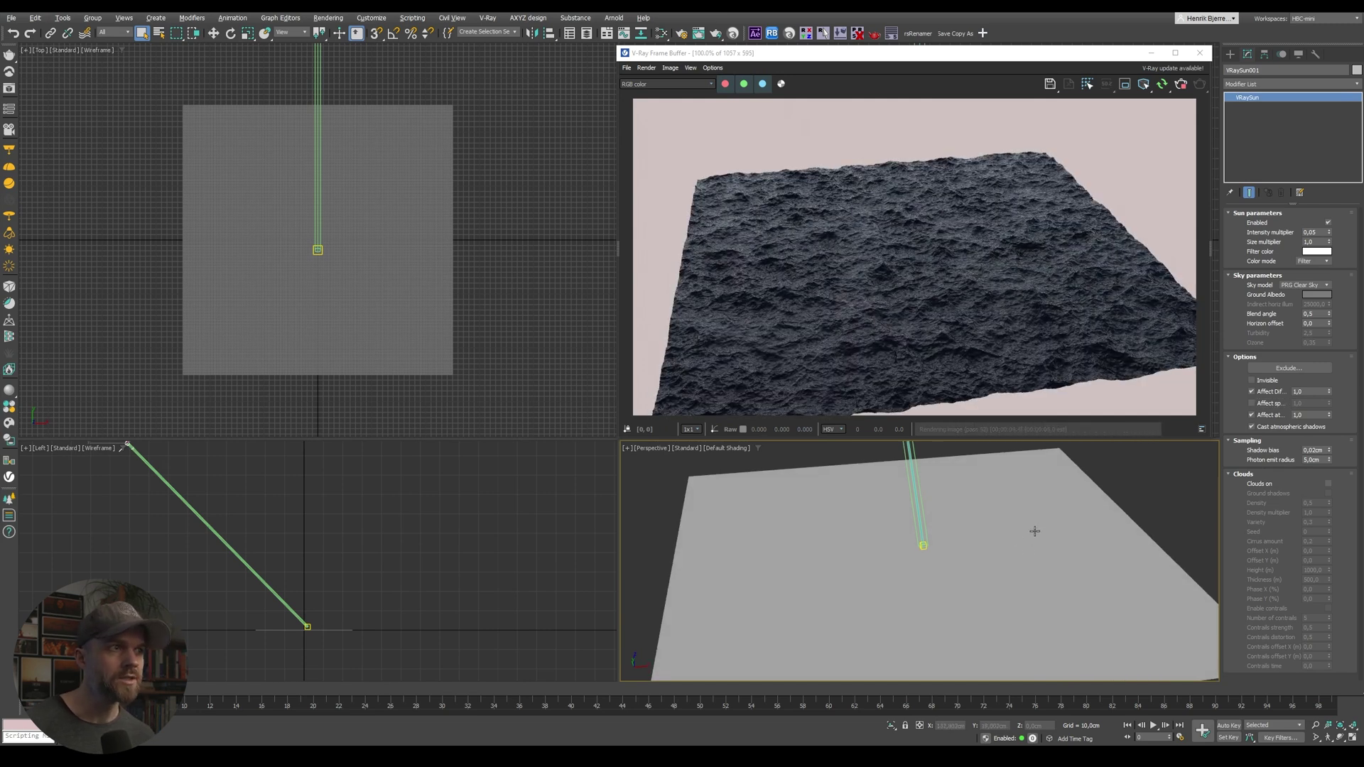
{"action": "left_click", "coordinate": [1117, 557]}
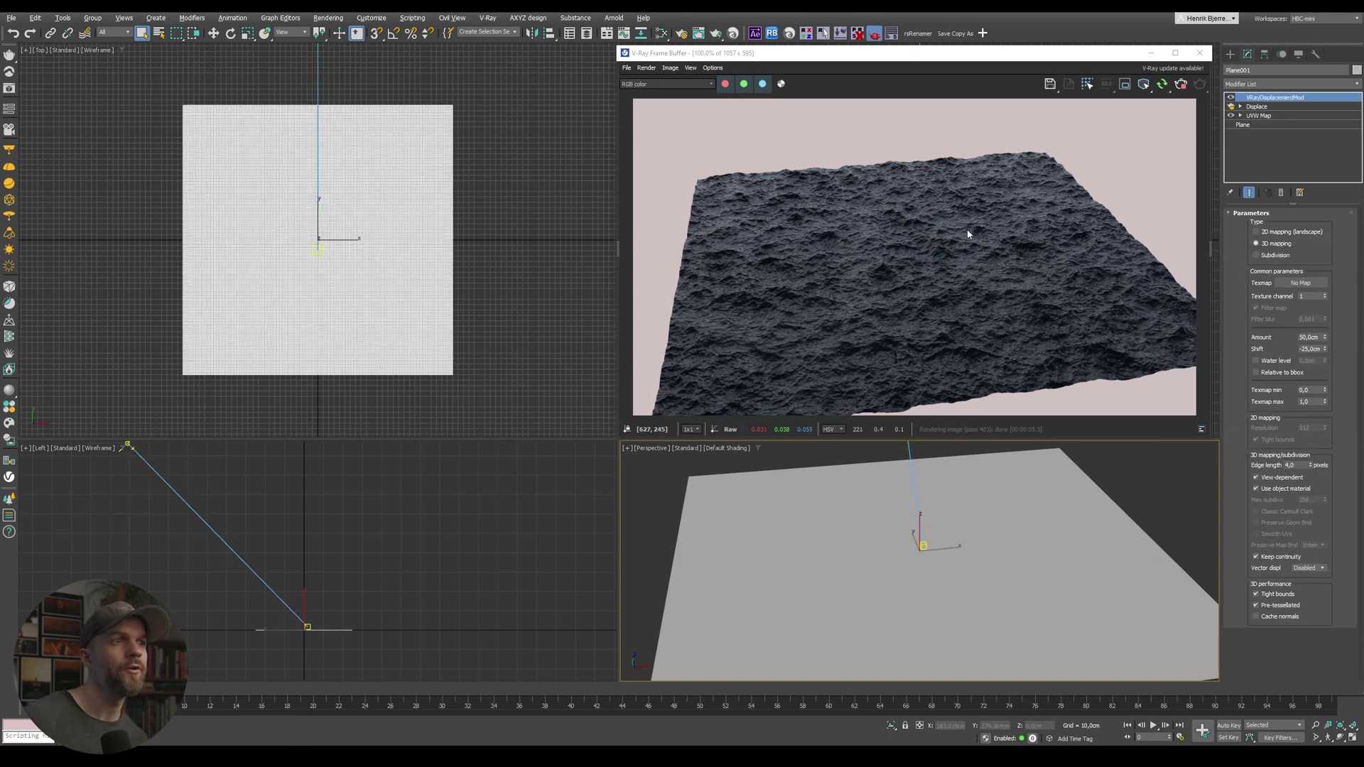
Increase the base Plane's Length from 500 cm to 975 cm.
{"action": "left_click", "coordinate": [1265, 125]}
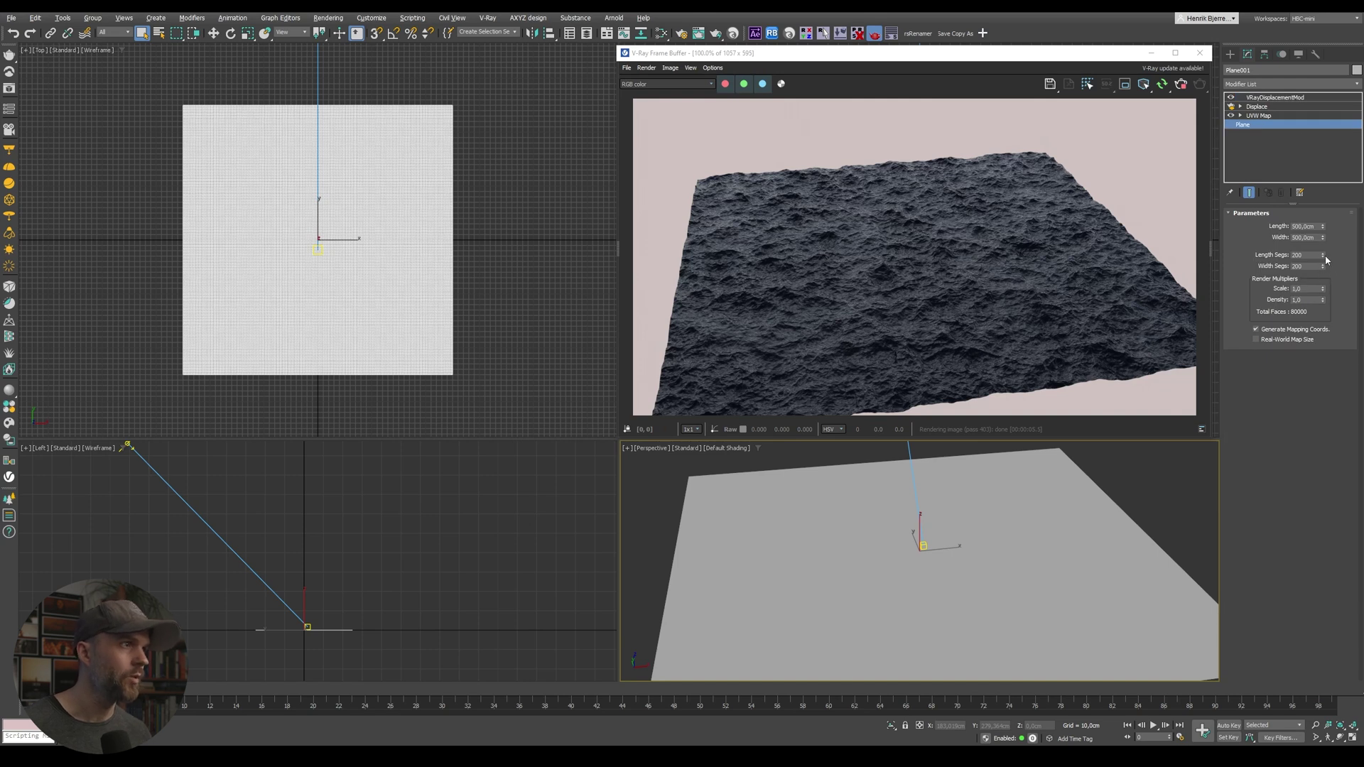
{"action": "mouse_move", "coordinate": [1324, 228]}
{"action": "left_mouse_down"}
{"action": "mouse_move", "coordinate": [1323, 242]}
{"action": "mouse_move", "coordinate": [1334, 192]}
{"action": "left_mouse_up"}
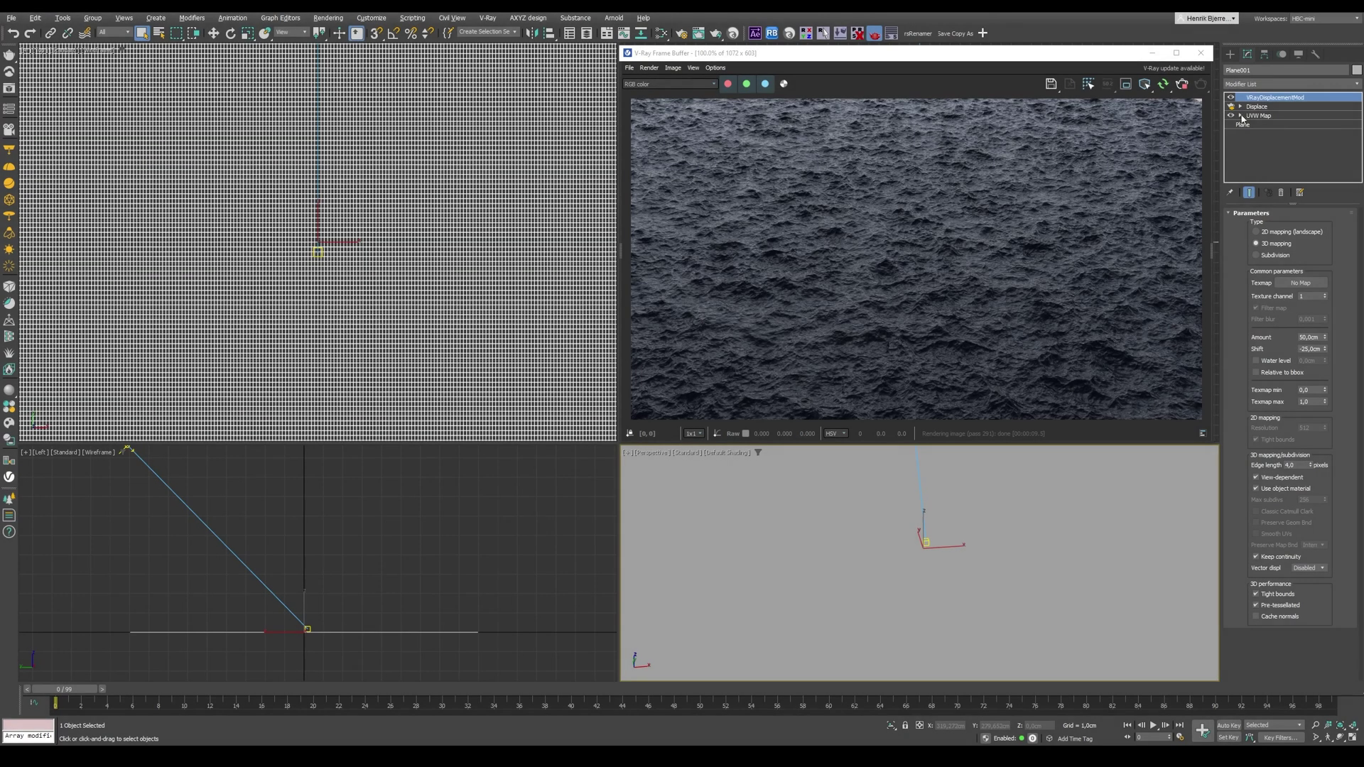
Rotate the UVW Map gizmo about the Z axis.
{"action": "left_click", "coordinate": [1241, 117]}
{"action": "left_click", "coordinate": [1259, 125]}
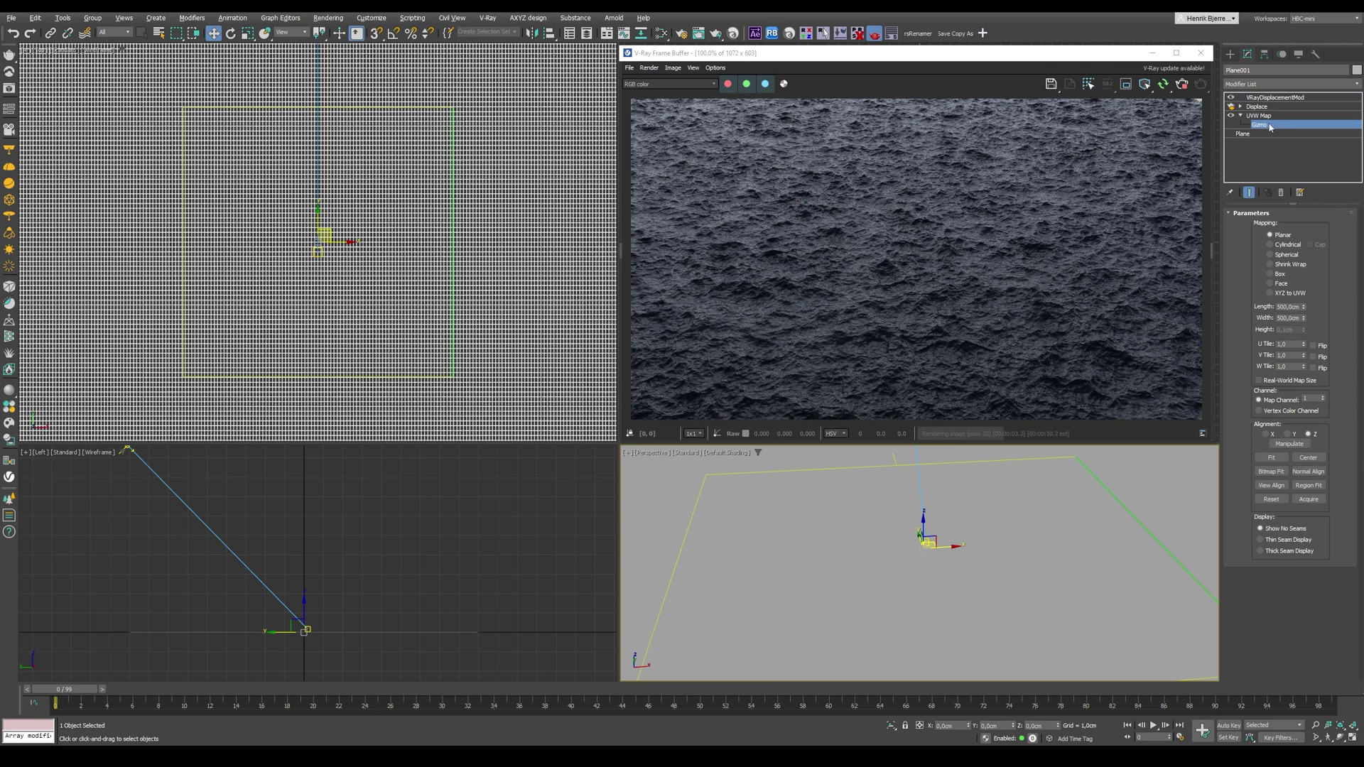
{"action": "right_click", "coordinate": [958, 497]}
{"action": "left_click", "coordinate": [977, 513]}
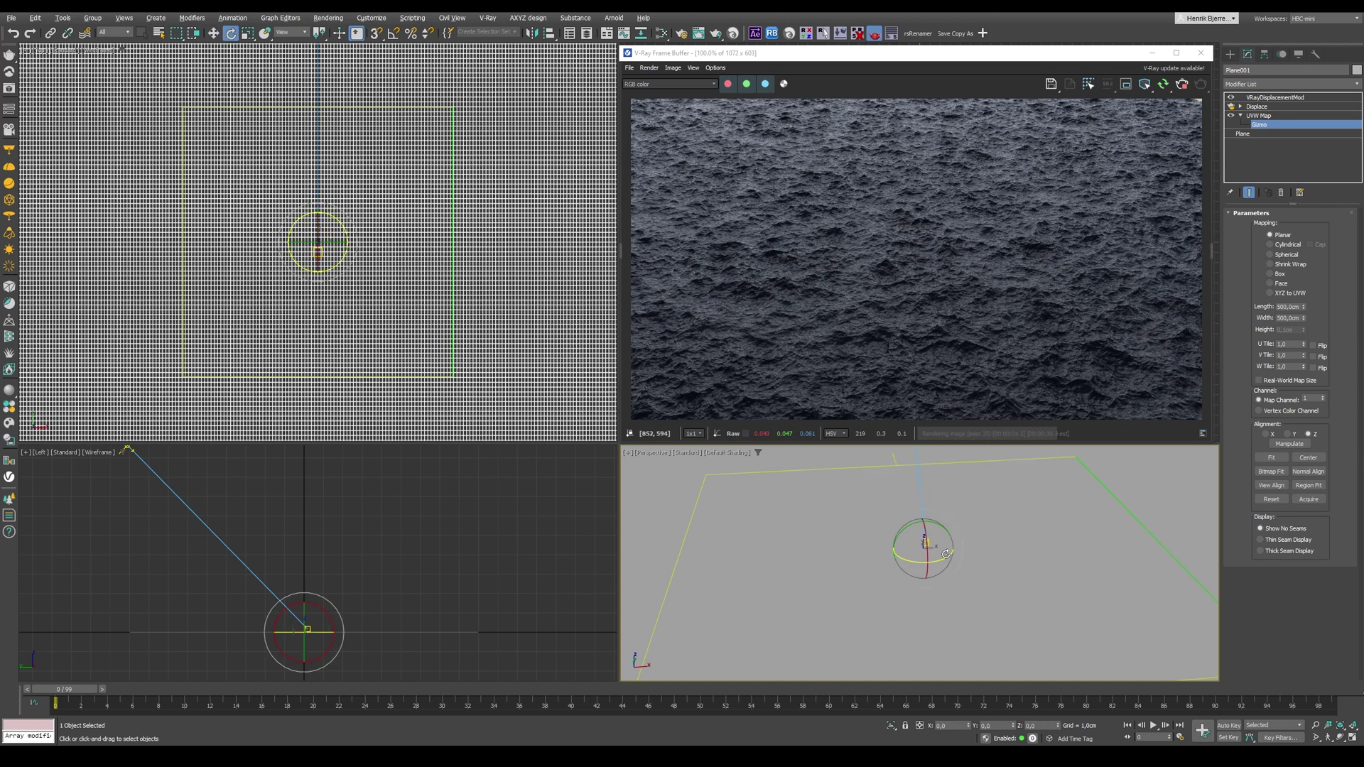
{"action": "left_click_drag", "start_coordinate": [924, 563], "coordinate": [934, 562]}
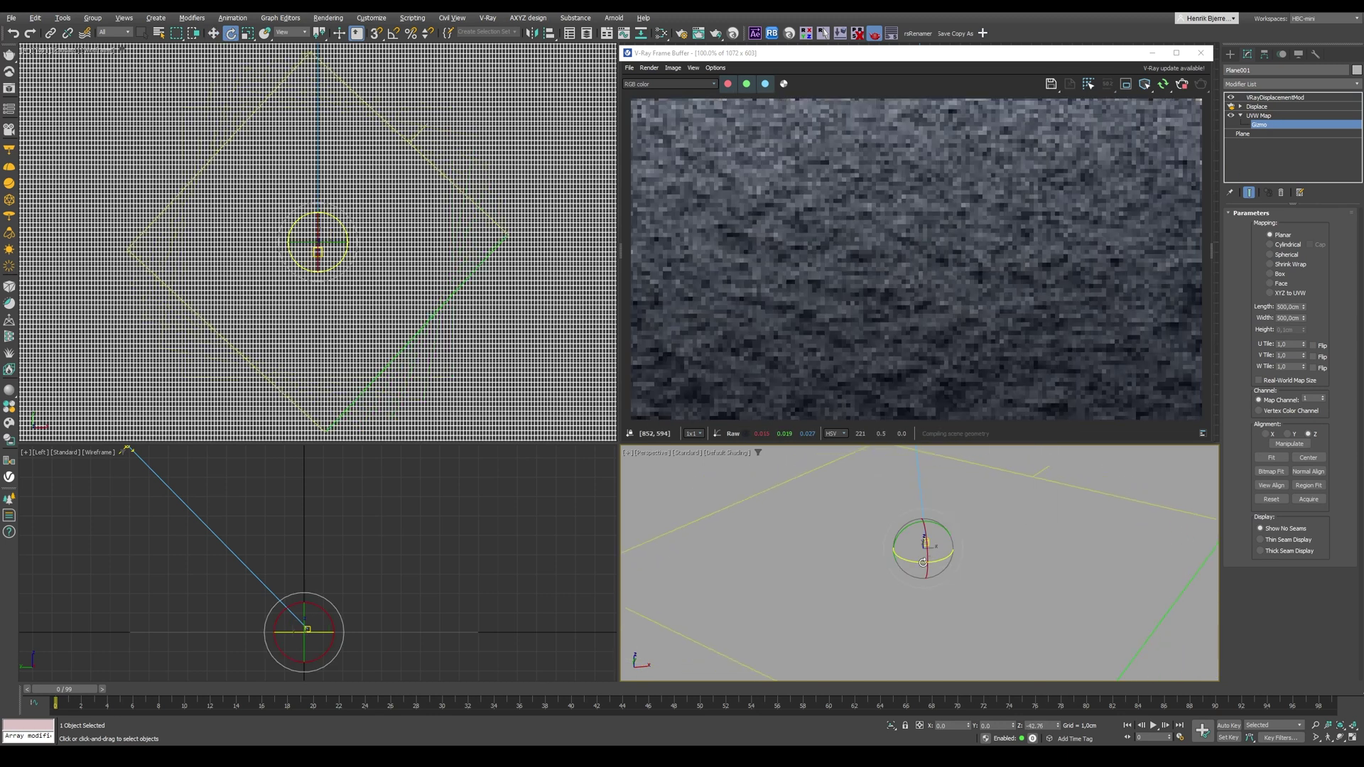
Scale the UVW Map gizmo up to enlarge the water pattern.
{"action": "right_click", "coordinate": [945, 534]}
{"action": "left_click", "coordinate": [966, 559]}
{"action": "left_click_drag", "start_coordinate": [918, 550], "coordinate": [1024, 555]}
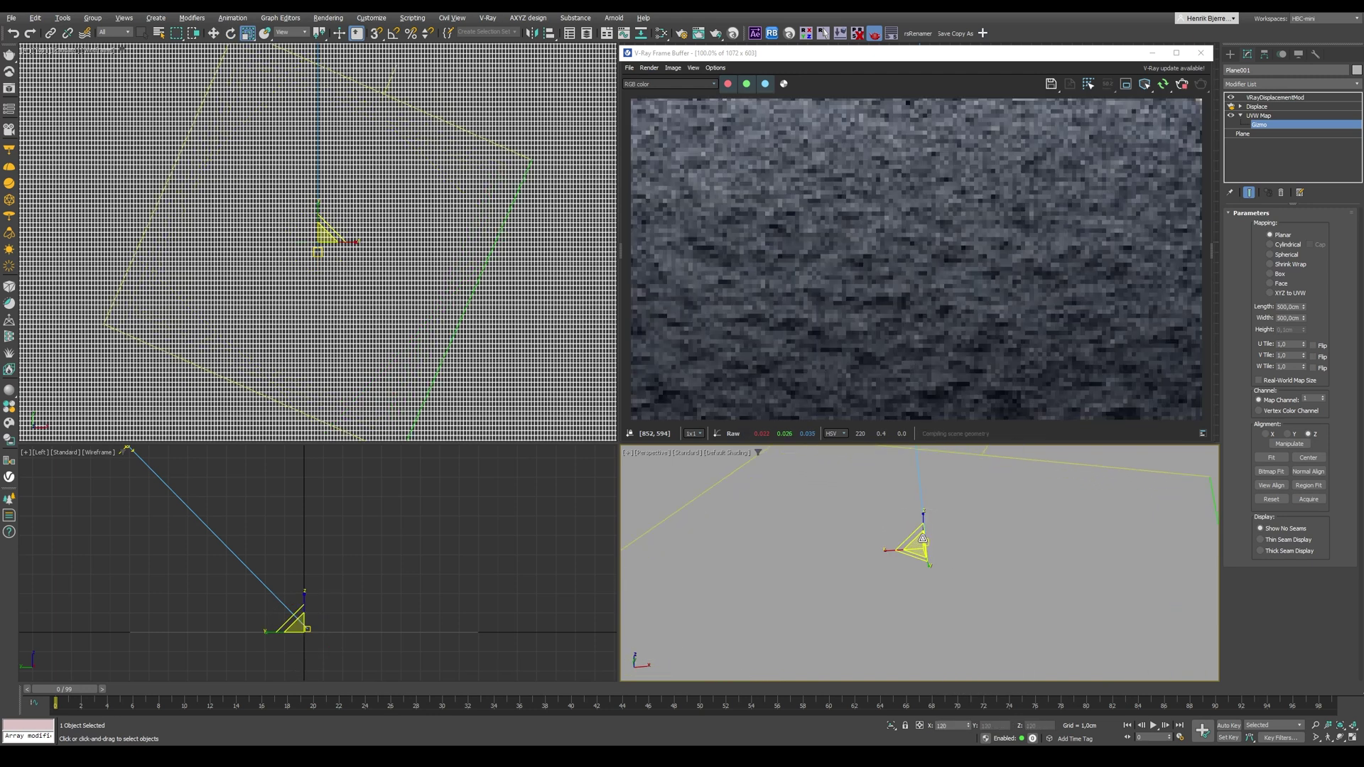